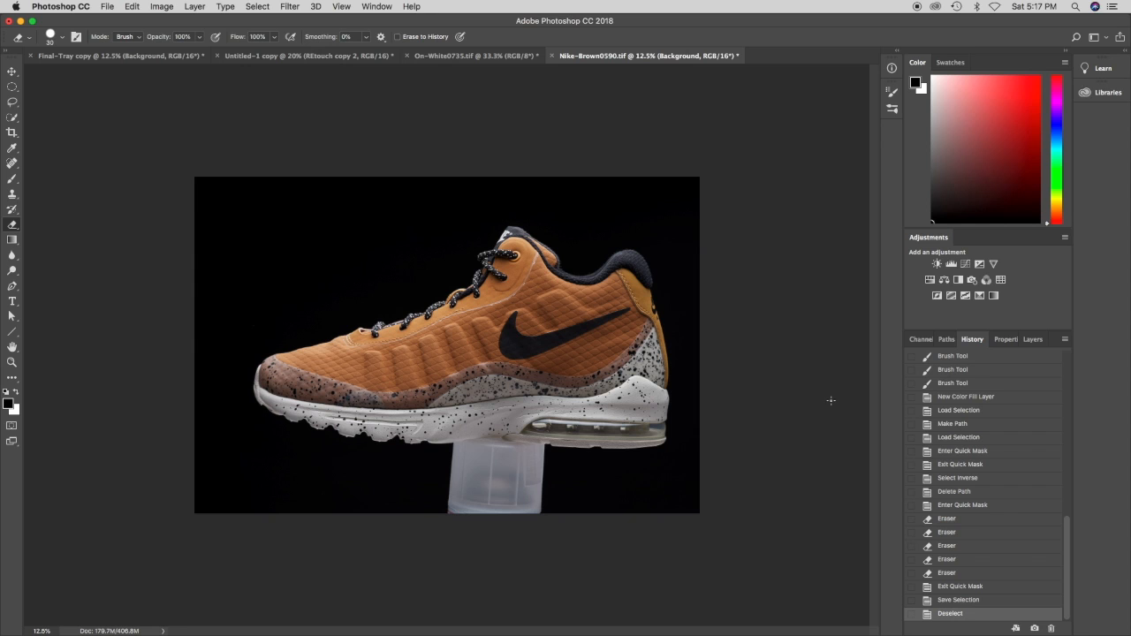
# - Load the selection saved in channel 3 of Nike-Brown0590.tif as a new selection
pyautogui.click(258, 6)
pyautogui.click(308, 261)
pyautogui.click(539, 275)
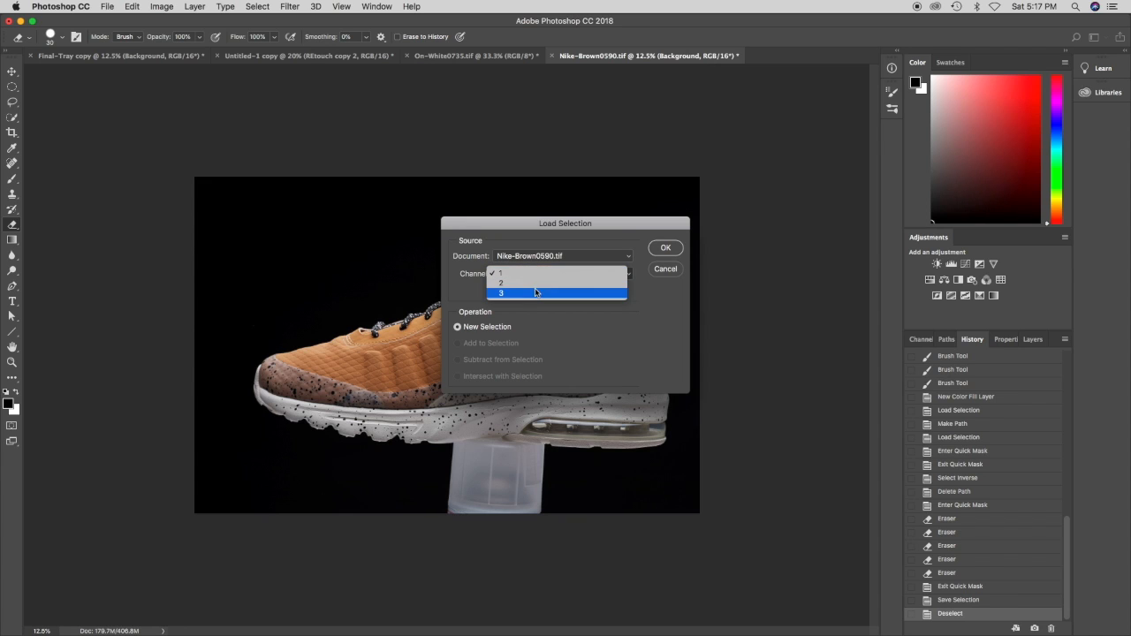
pyautogui.click(535, 298)
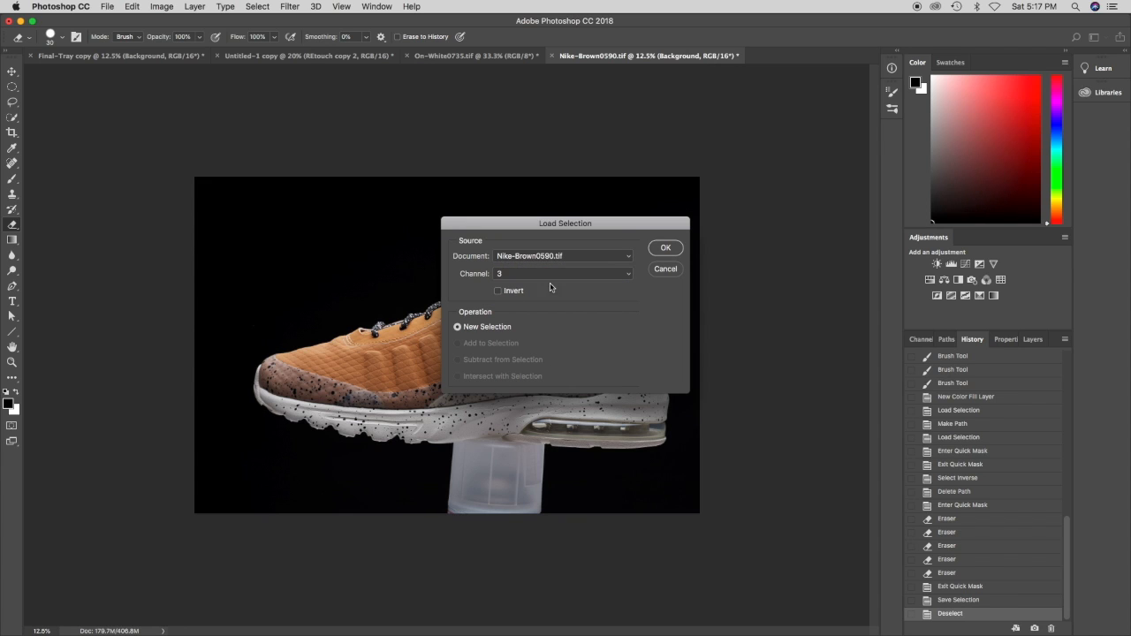
pyautogui.click(665, 249)
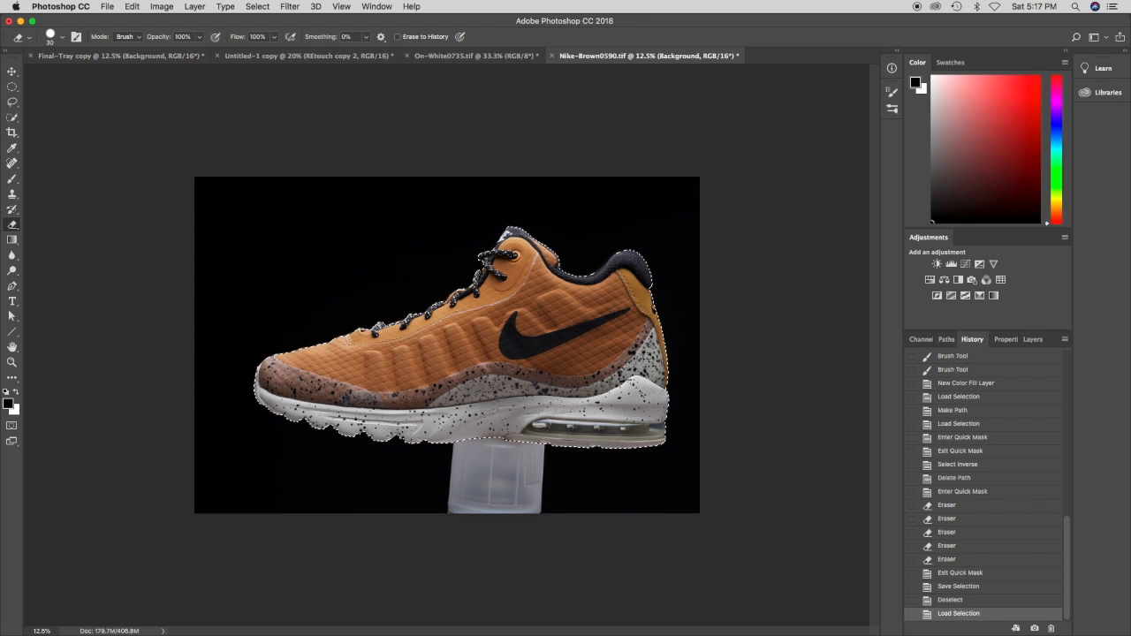
# - Make a work path from the shoe selection with a tolerance of 1.0 pixels
pyautogui.click(947, 342)
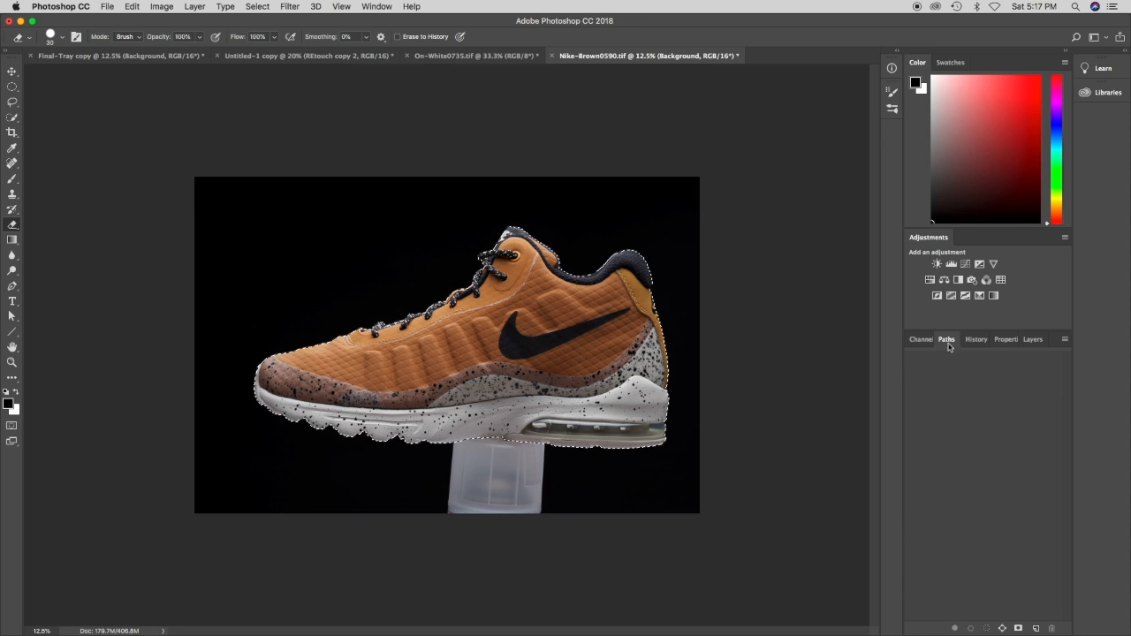
pyautogui.click(1066, 341)
pyautogui.click(1016, 388)
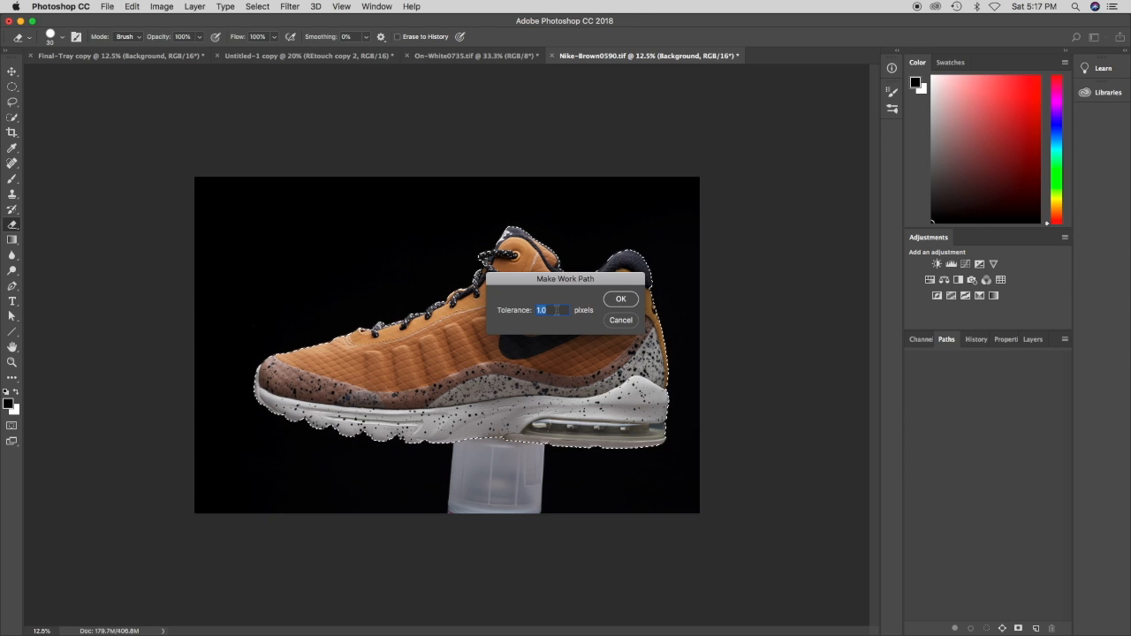
pyautogui.click(628, 299)
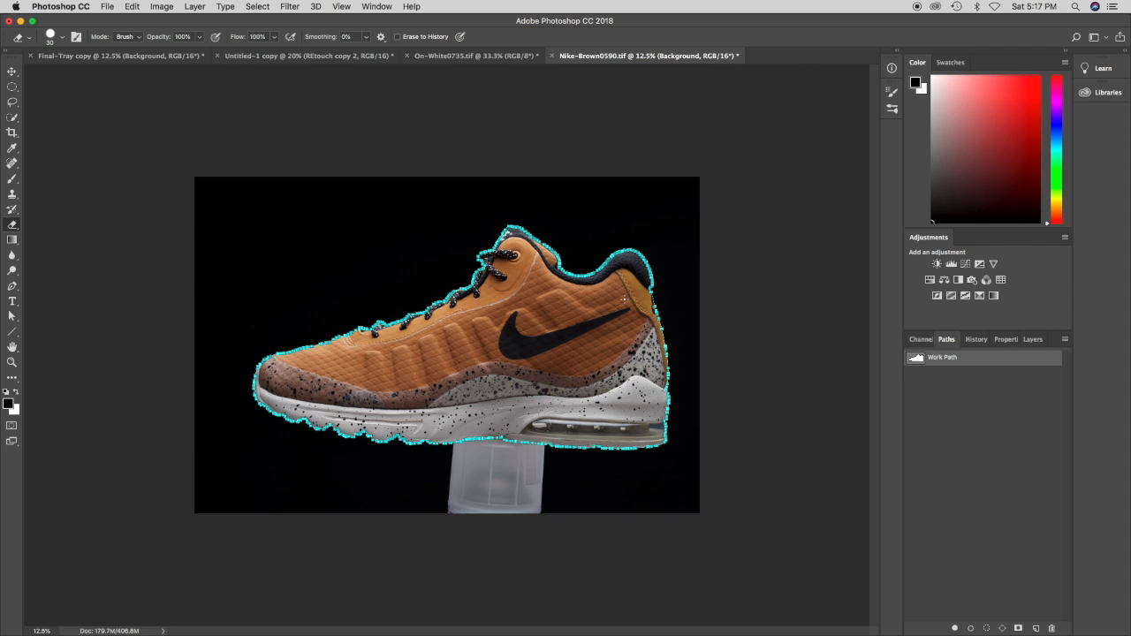
# - Examine the work path along the laces, then discard it and bring back the shoe selection
pyautogui.press('super+equal')
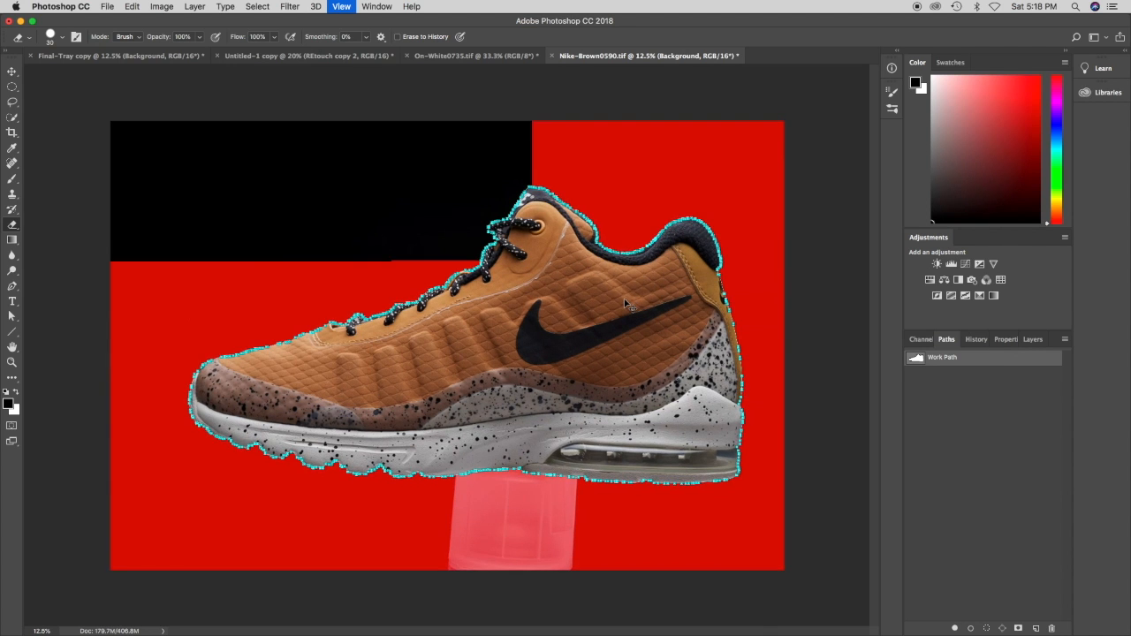
pyautogui.press('super+equal')
pyautogui.press('super+equal')
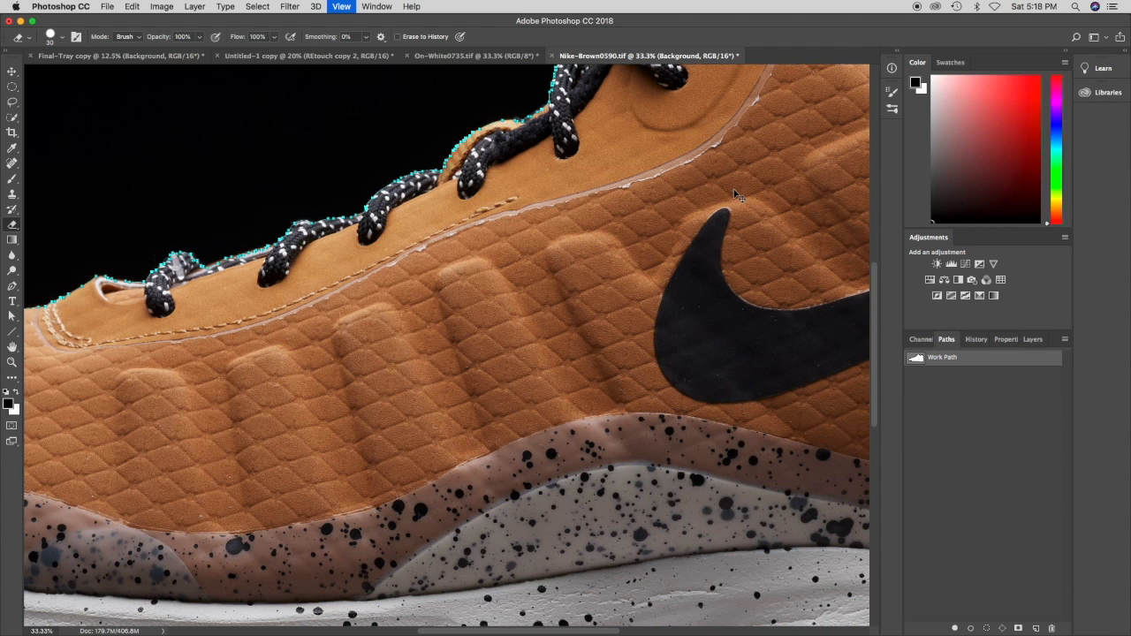
pyautogui.press('super+equal')
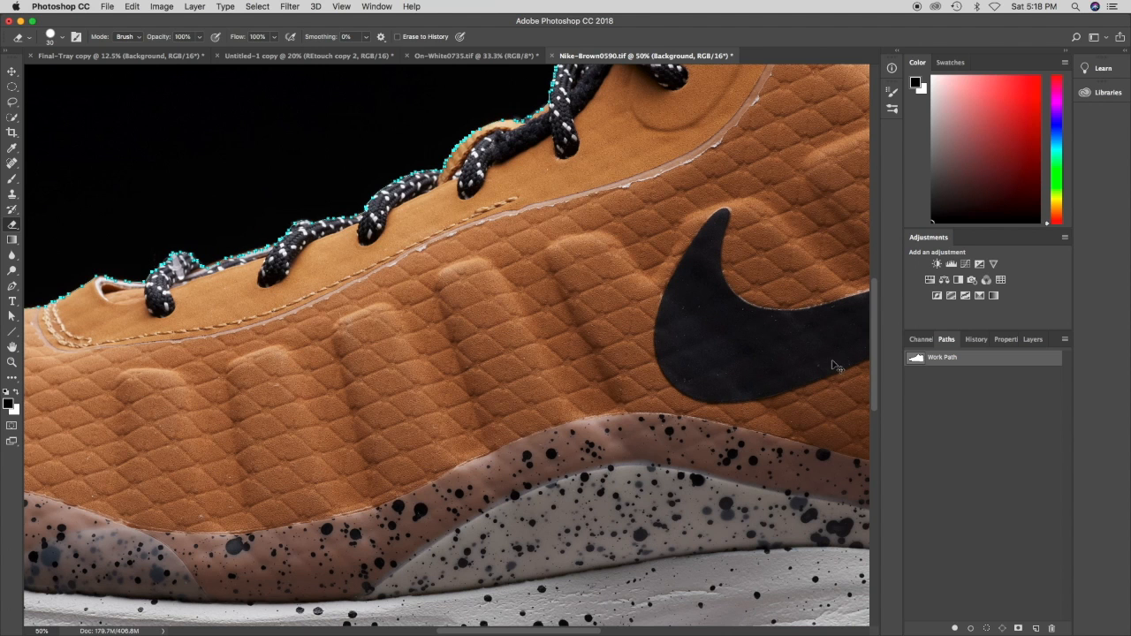
pyautogui.press('BackSpace')
pyautogui.press('super+minus')
pyautogui.press('super+minus')
pyautogui.press('super+minus')
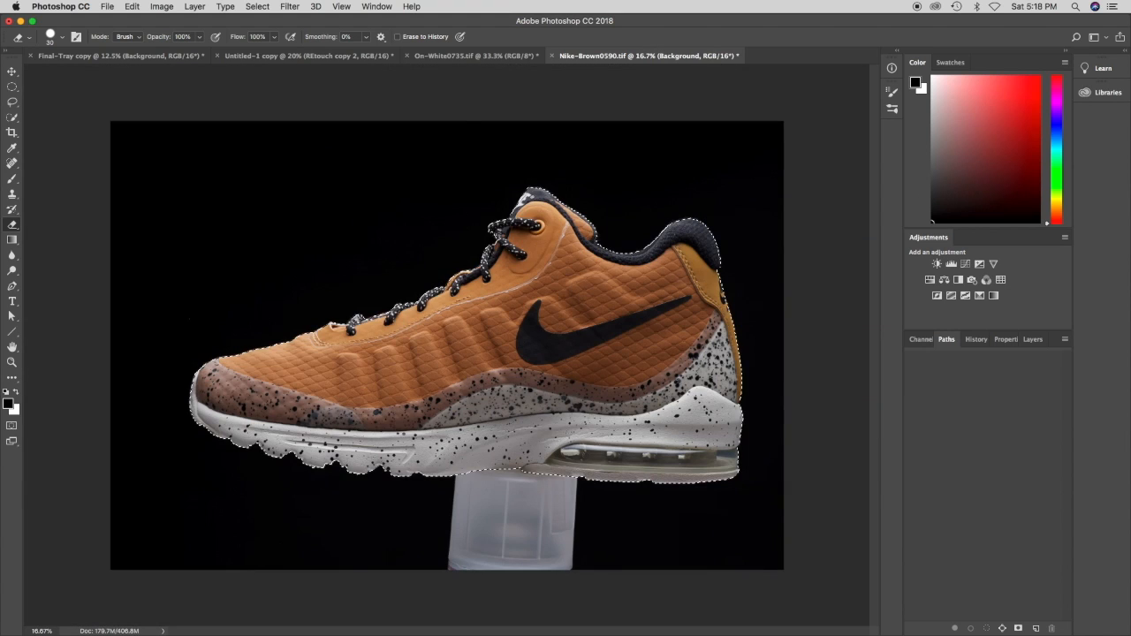
# - Make a work path from the shoe selection with a tolerance of 5 pixels
pyautogui.rightClick(949, 344)
pyautogui.click(976, 383)
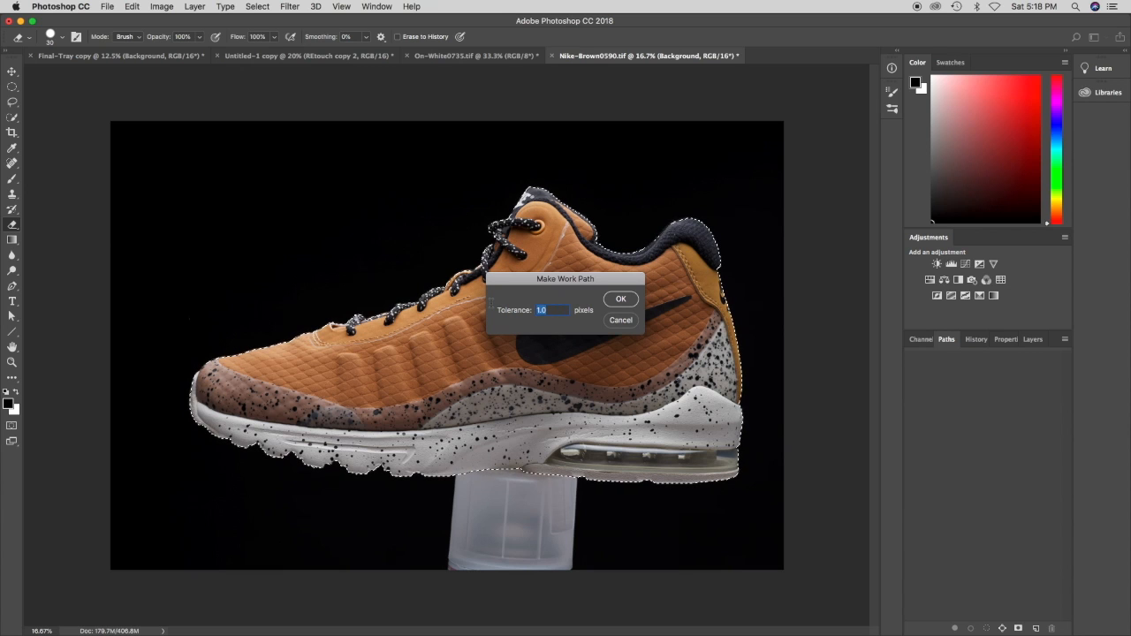
pyautogui.write('5')
pyautogui.press('Return')
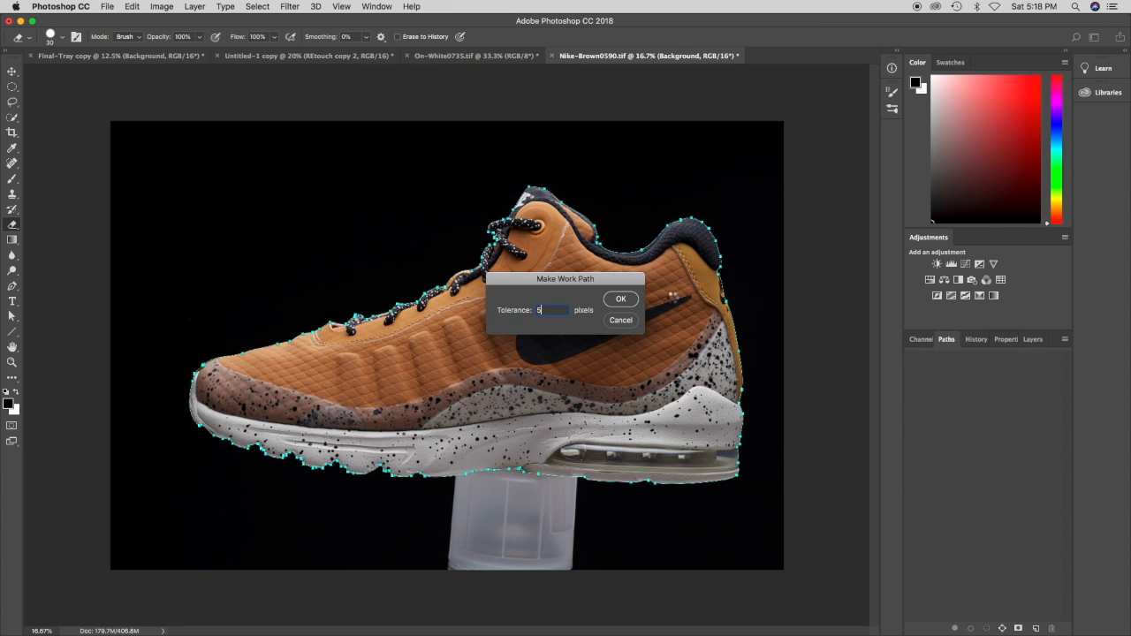
# - Examine how closely the work path follows the shoe along the laces, outsole, heel and collar
pyautogui.press('super+plus')
pyautogui.press('super+plus')
pyautogui.press('super+plus')
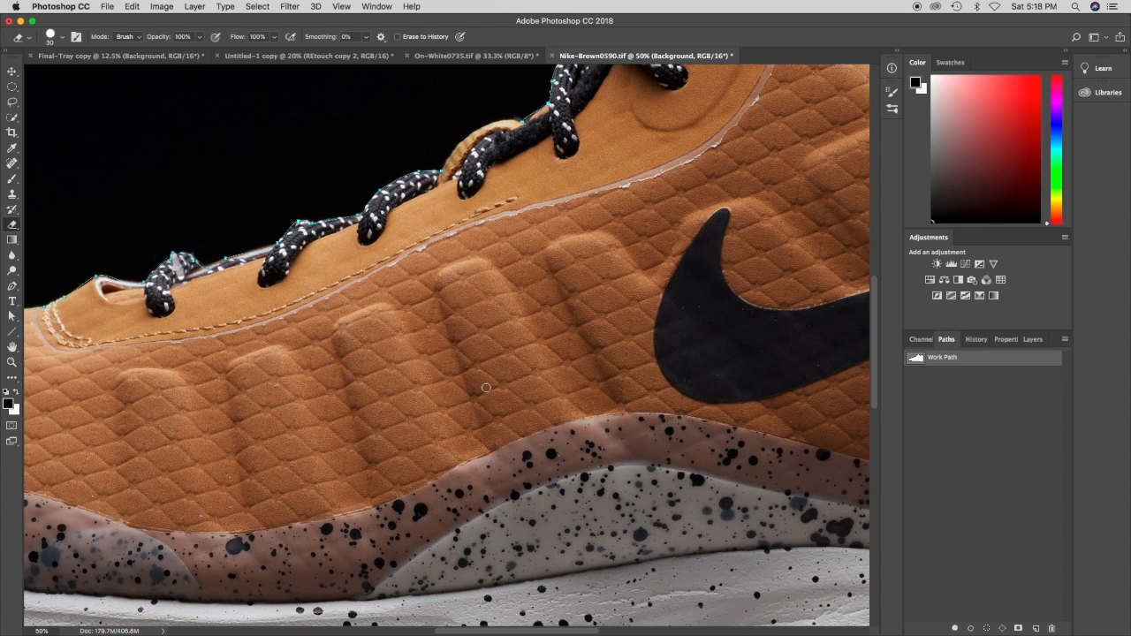
pyautogui.moveTo(439, 397); pyautogui.dragTo(577, 167)
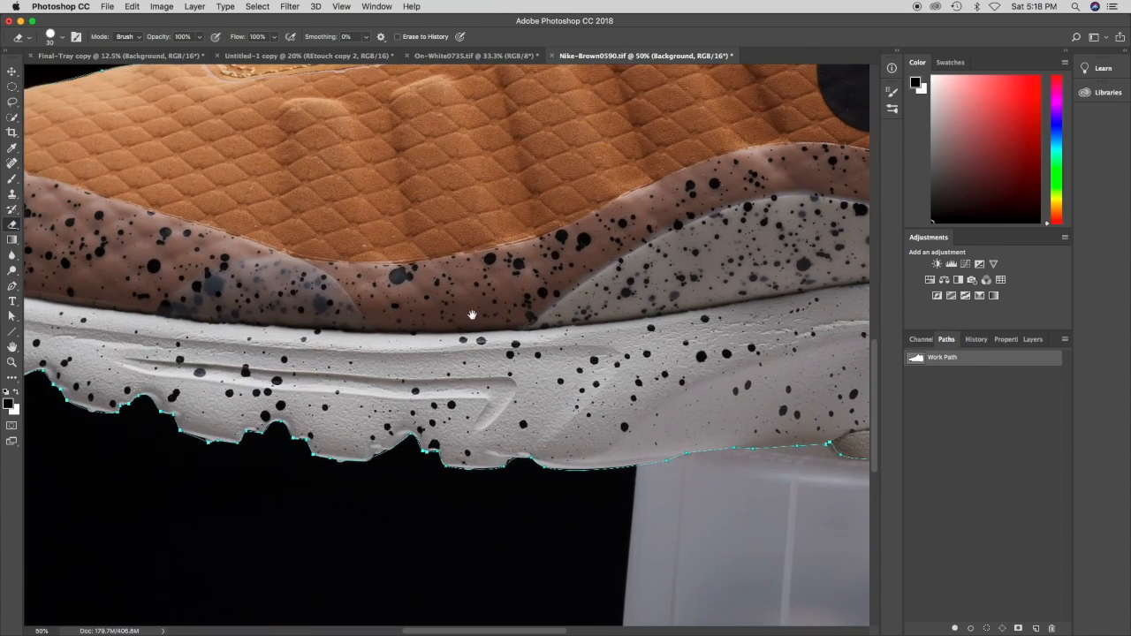
pyautogui.moveTo(581, 313); pyautogui.dragTo(328, 296)
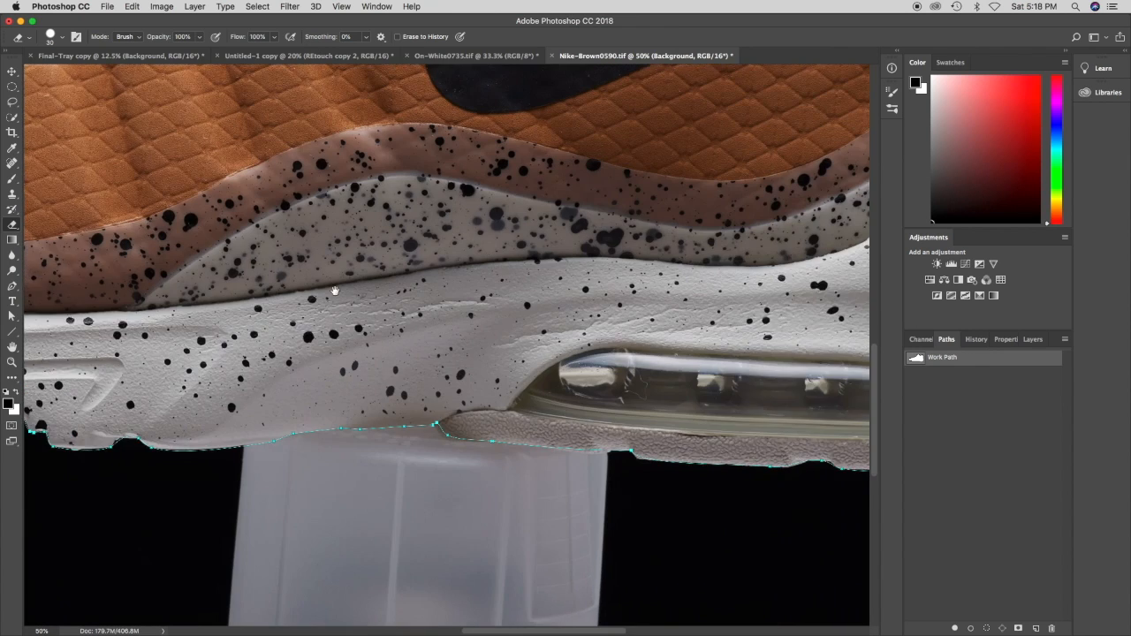
pyautogui.moveTo(533, 298); pyautogui.dragTo(328, 286)
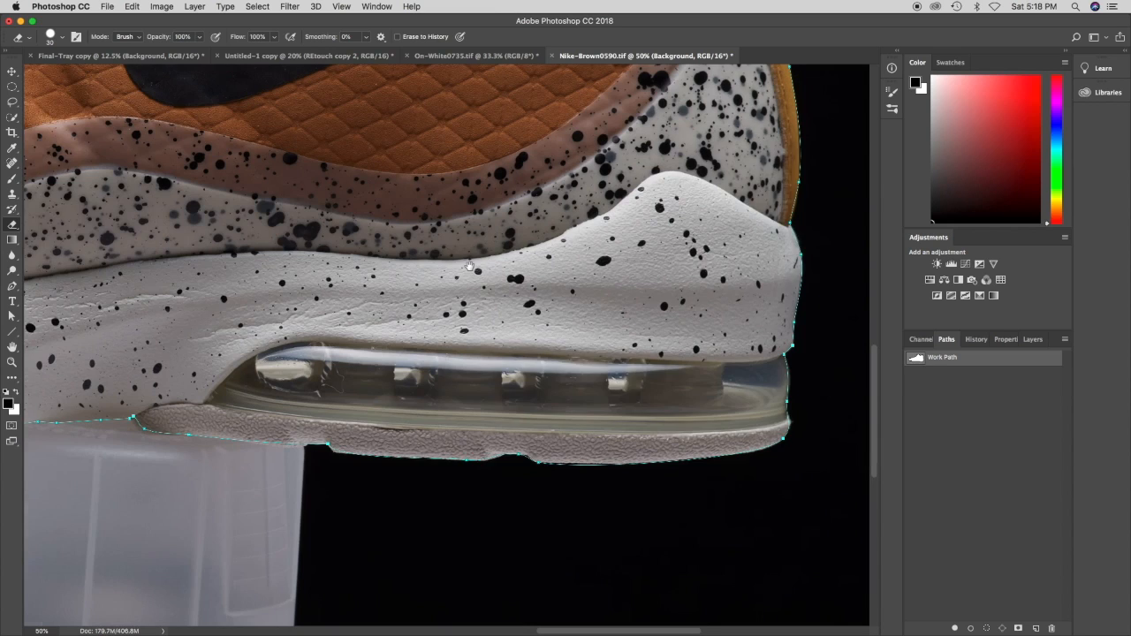
pyautogui.moveTo(470, 265); pyautogui.dragTo(376, 364)
pyautogui.moveTo(586, 272); pyautogui.dragTo(586, 419)
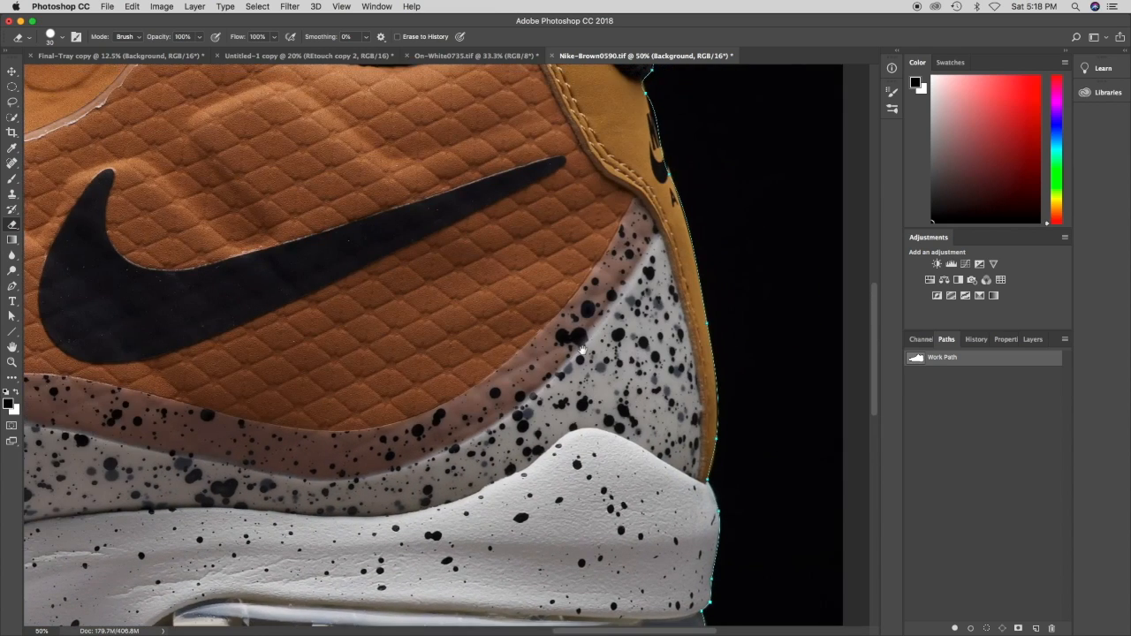
pyautogui.moveTo(553, 159); pyautogui.dragTo(613, 405)
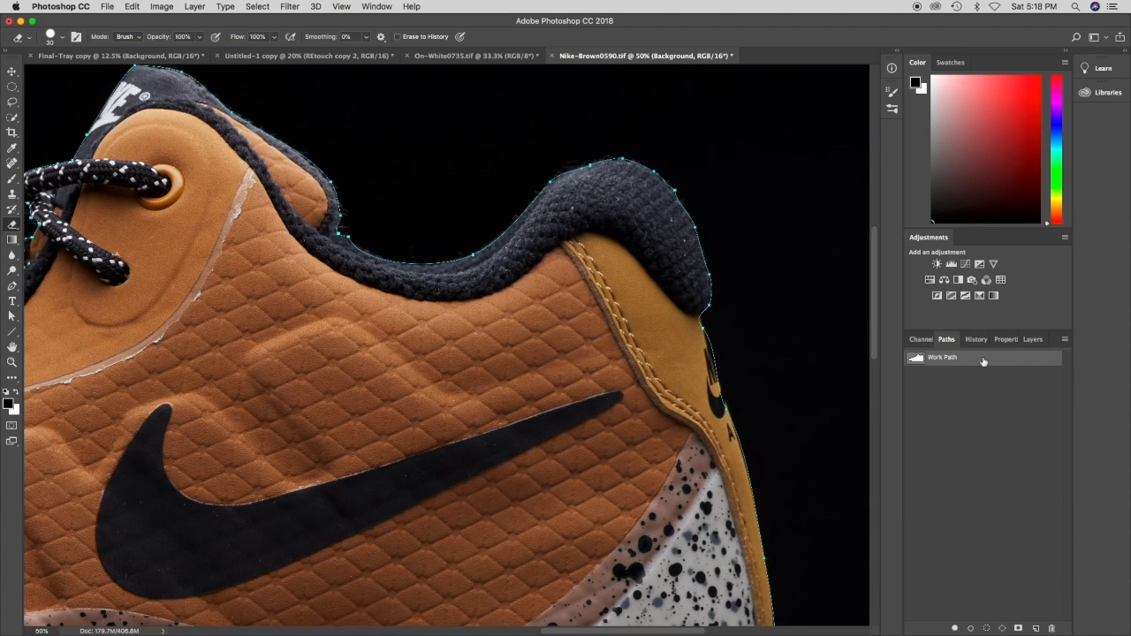
# - Save the work path under the name nike
pyautogui.click(1065, 339)
pyautogui.click(1025, 344)
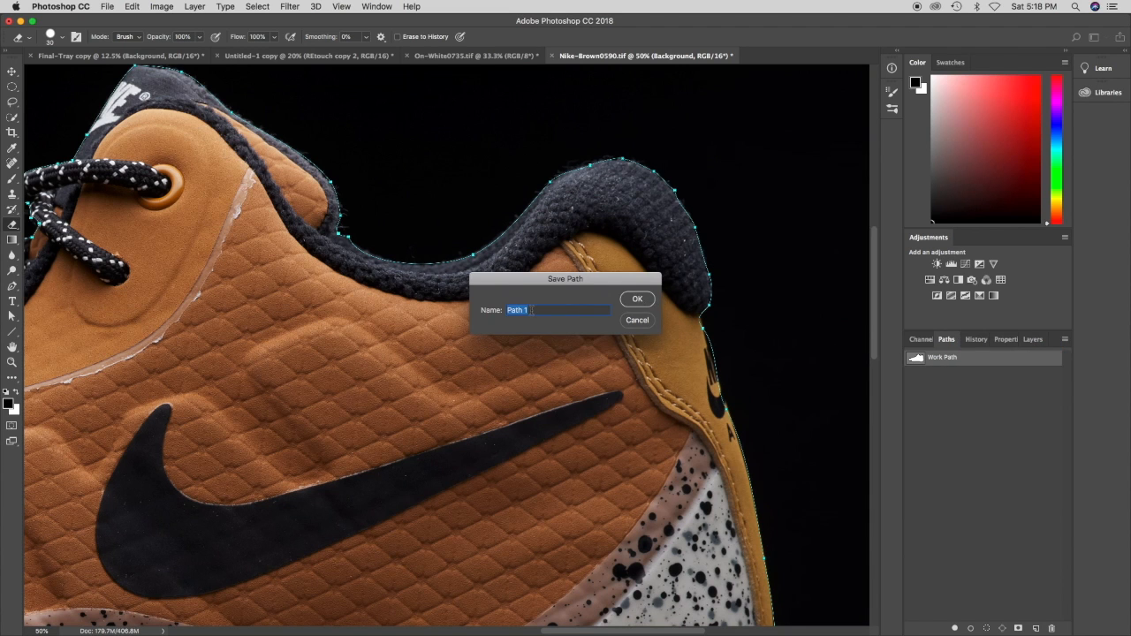
pyautogui.write('nike')
pyautogui.press('Return')
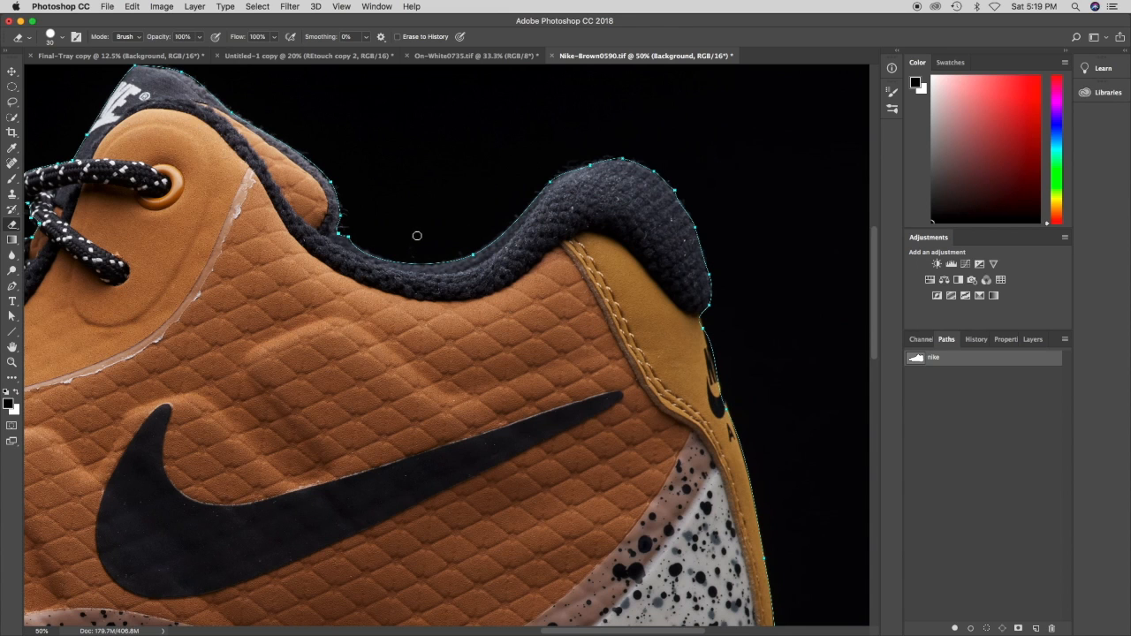
# - Try to move the nike path at the collar with the Path Selection tool, then undo the move
pyautogui.click(14, 317)
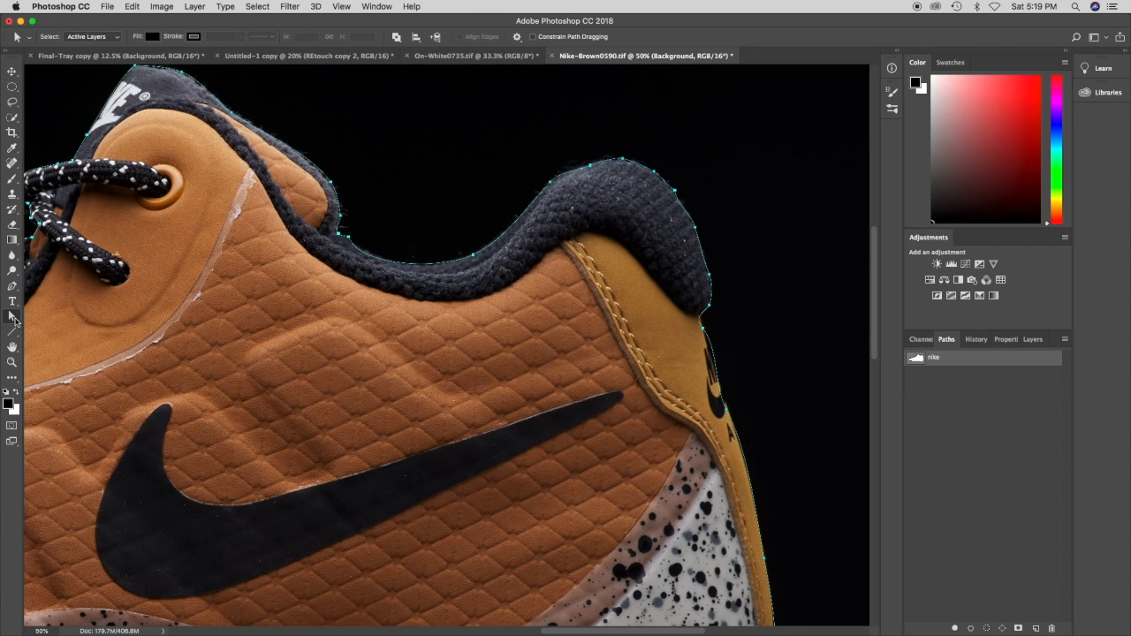
pyautogui.click(14, 319)
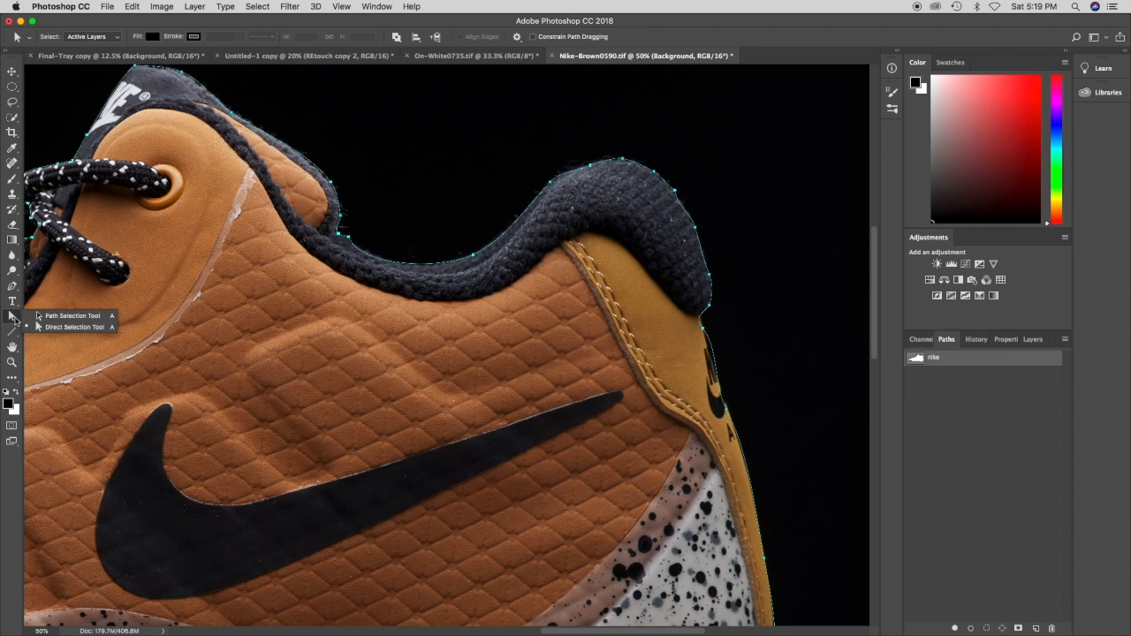
pyautogui.click(73, 316)
pyautogui.moveTo(385, 259)
pyautogui.mouseDown()
pyautogui.moveTo(394, 243)
pyautogui.moveTo(398, 262)
pyautogui.mouseUp()
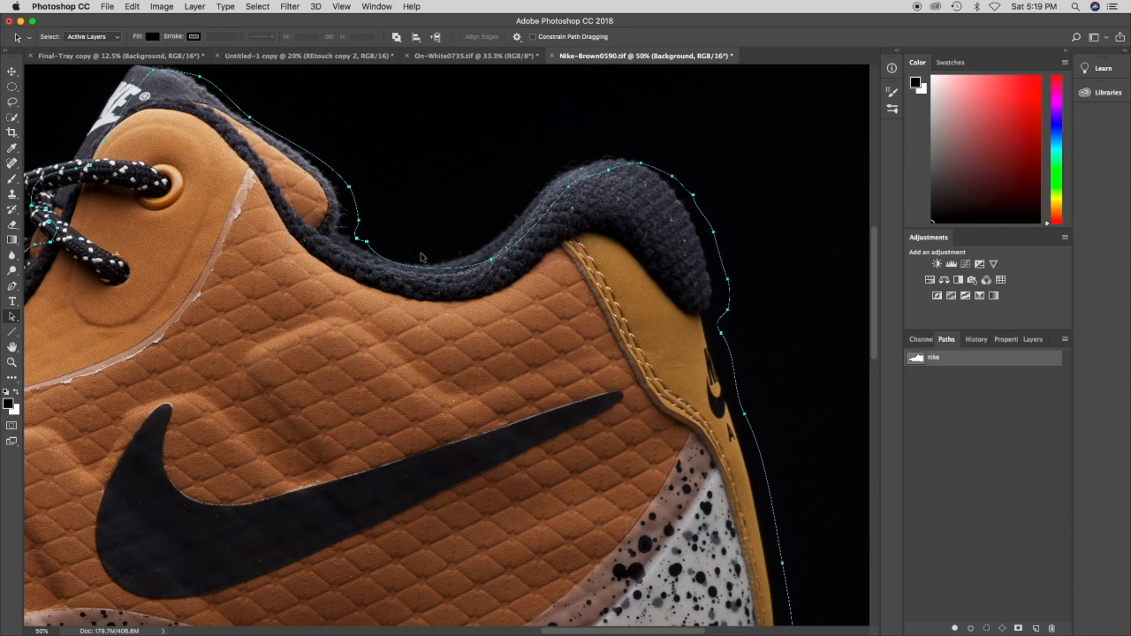
pyautogui.press('super+z')
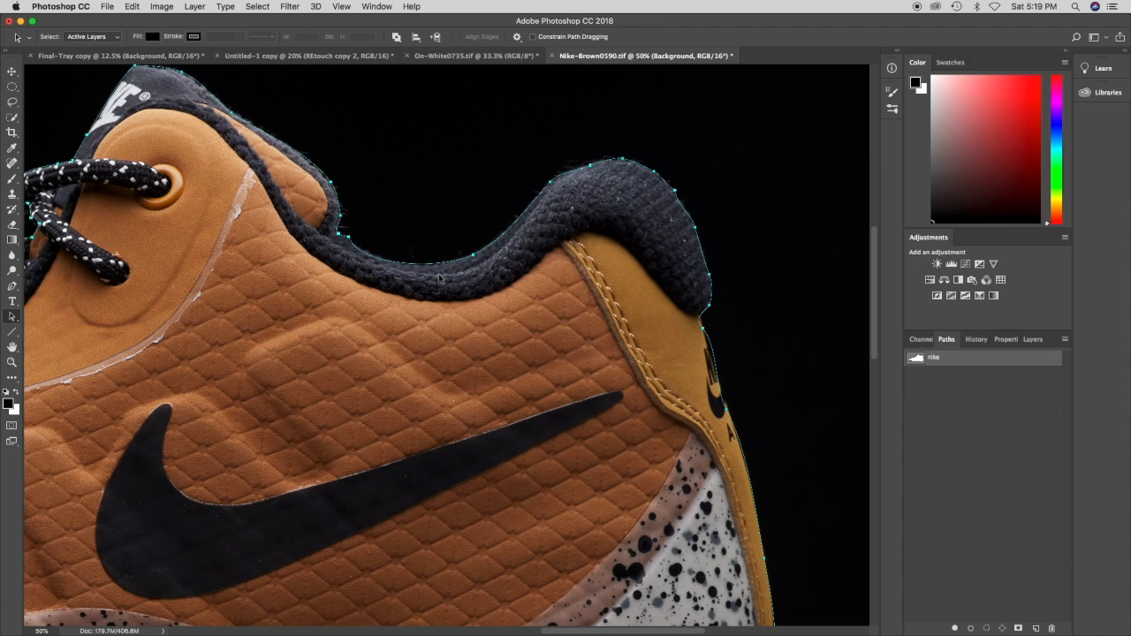
# - Use the Direct Selection tool to fine-tune individual anchor points of the nike path around the shoe's collar
pyautogui.click(18, 318)
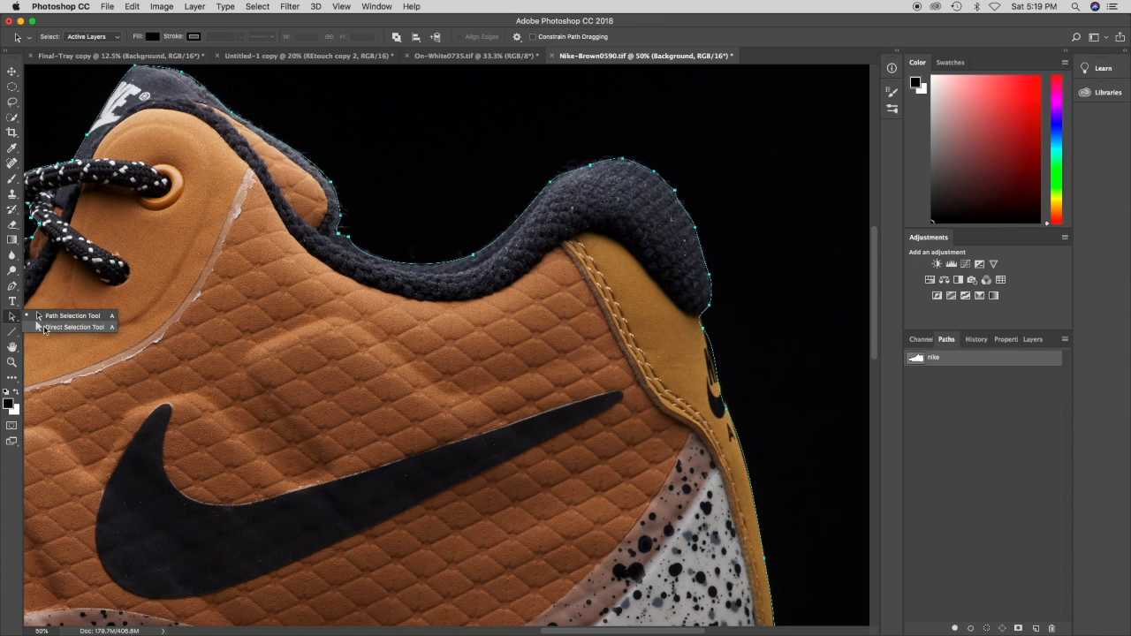
pyautogui.click(52, 331)
pyautogui.moveTo(432, 267); pyautogui.dragTo(444, 244)
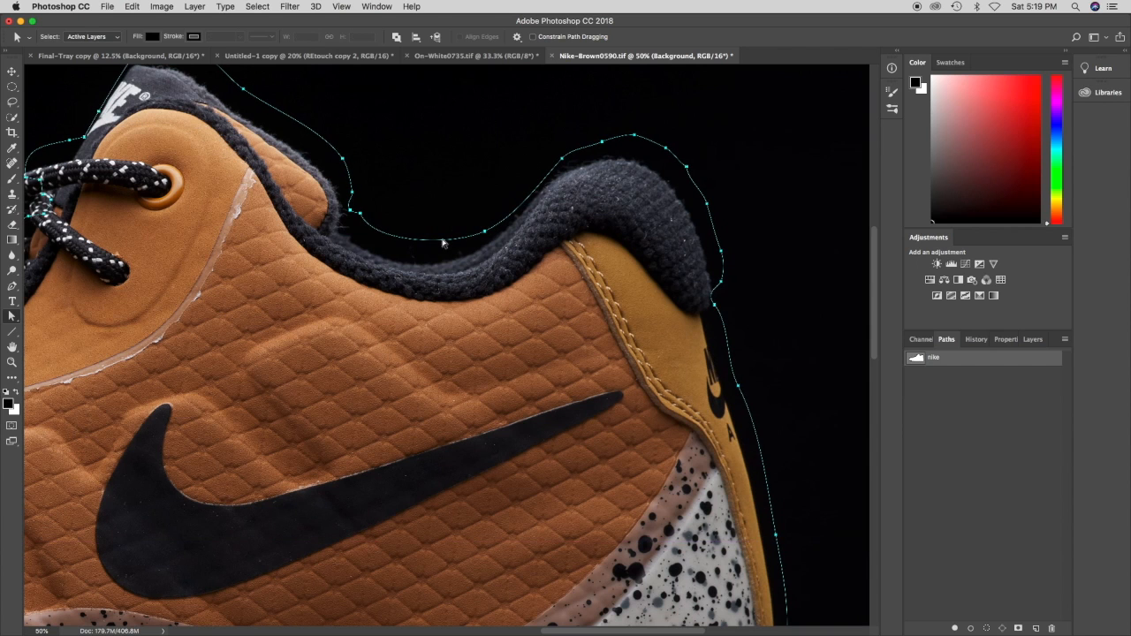
pyautogui.press('super+z')
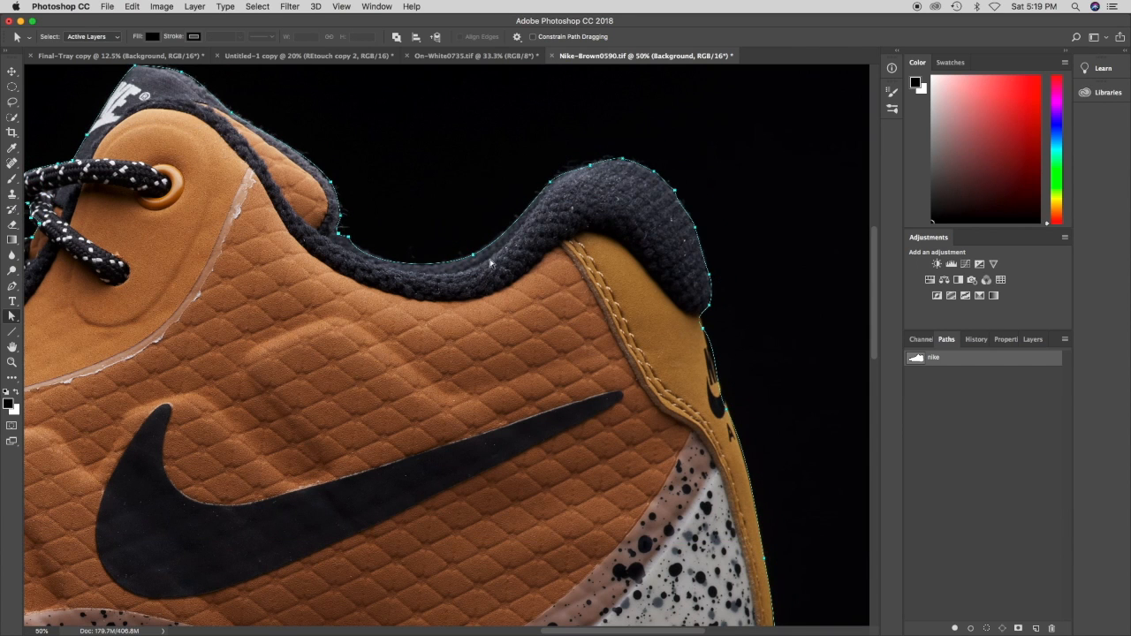
pyautogui.click(477, 258)
pyautogui.moveTo(474, 255); pyautogui.dragTo(473, 256)
pyautogui.moveTo(616, 159)
pyautogui.mouseDown()
pyautogui.moveTo(601, 159)
pyautogui.moveTo(622, 164)
pyautogui.mouseUp()
# - Adjust the nike path's anchor points and curves along the back edge of the heel
pyautogui.scroll(-10, 505, 480)
pyautogui.hscroll(5, 505, 480)
pyautogui.click(590, 168)
pyautogui.moveTo(577, 148); pyautogui.dragTo(584, 144)
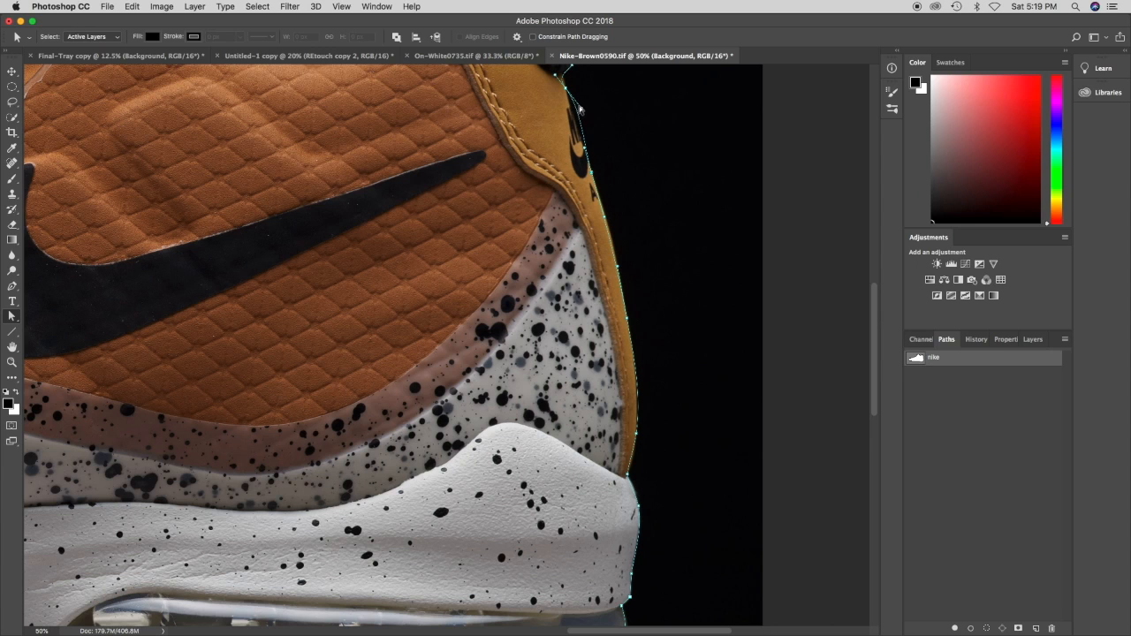
pyautogui.click(638, 433)
pyautogui.moveTo(642, 393); pyautogui.dragTo(639, 393)
pyautogui.scroll(-5, 573, 535)
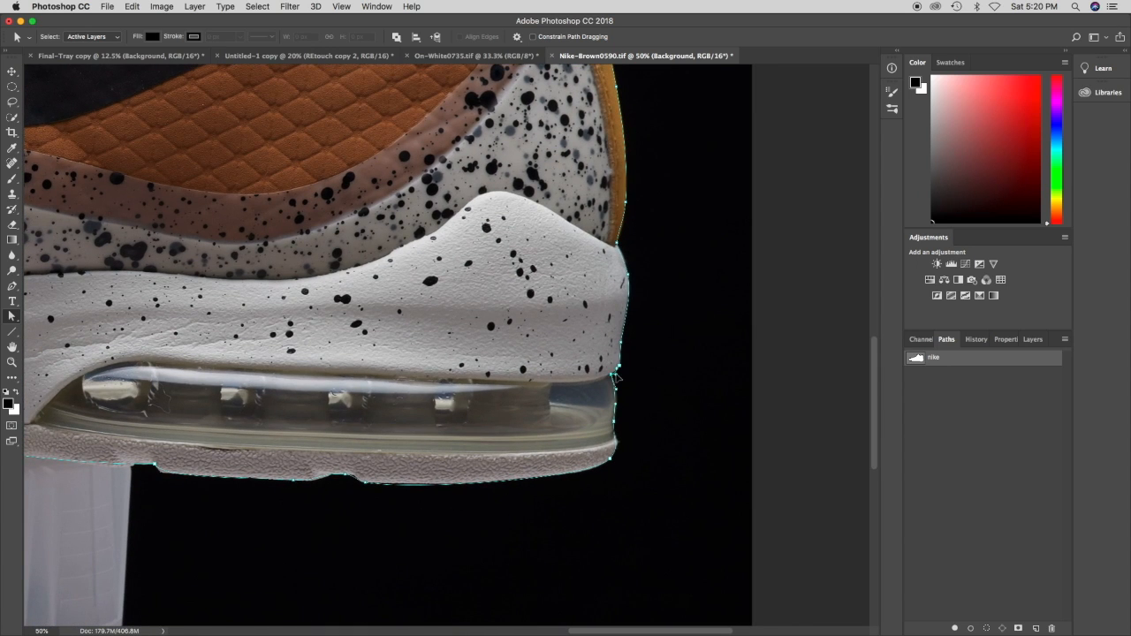
# - Refine the nike path around the toe cap and select its segment along the front of the upper
pyautogui.click(419, 489)
pyautogui.moveTo(213, 468); pyautogui.dragTo(740, 374)
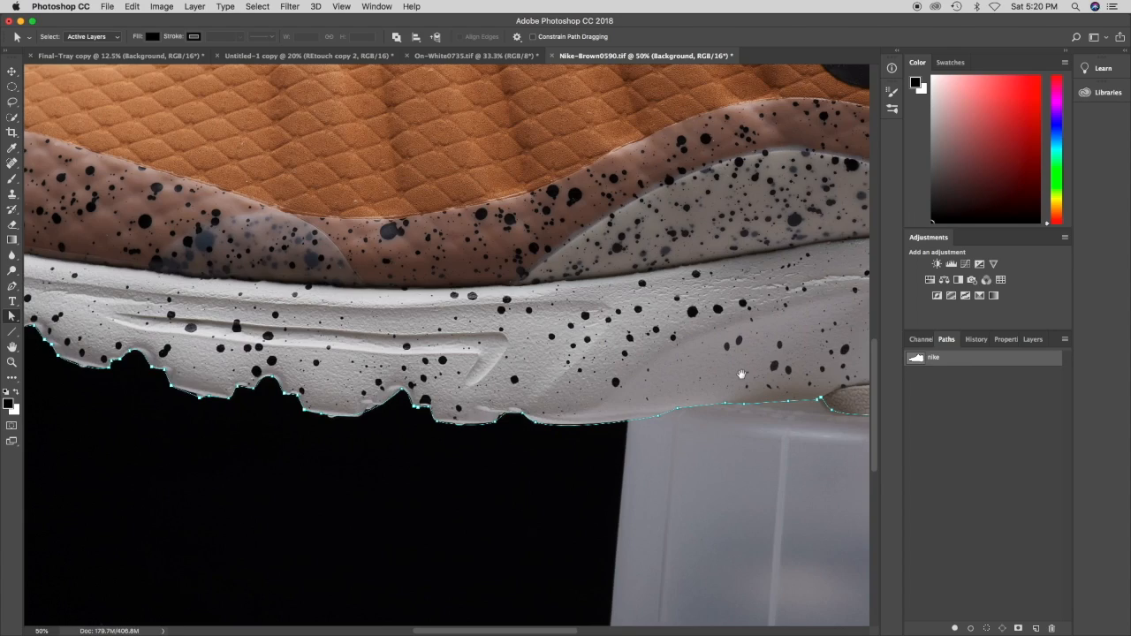
pyautogui.moveTo(550, 385); pyautogui.dragTo(753, 412)
pyautogui.moveTo(58, 347); pyautogui.dragTo(483, 402)
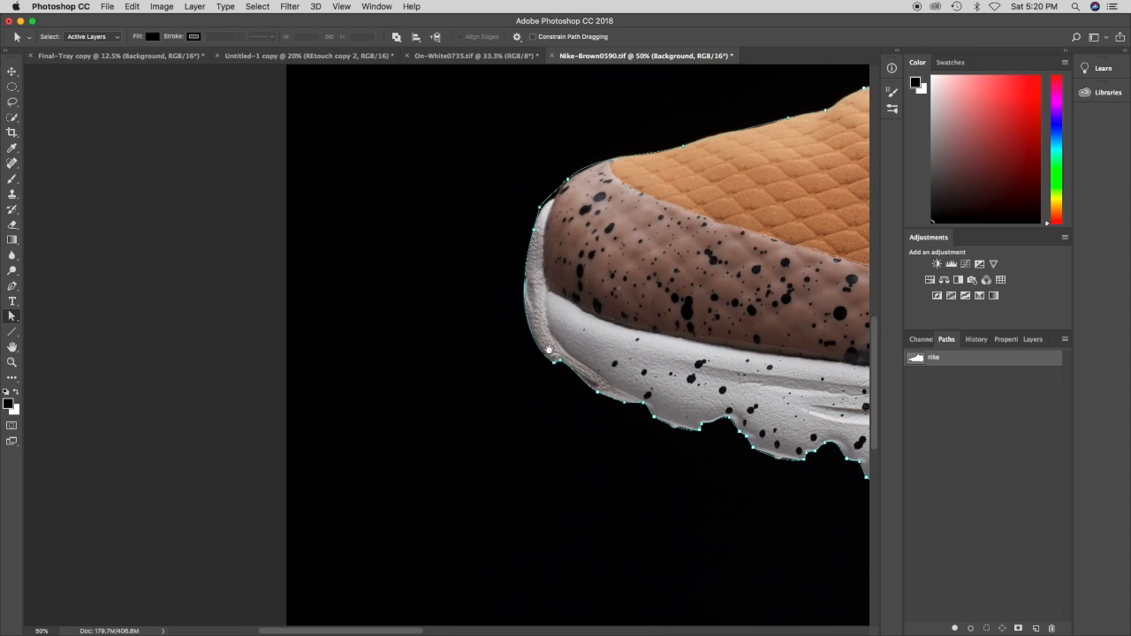
pyautogui.click(541, 184)
pyautogui.moveTo(540, 184)
pyautogui.mouseDown()
pyautogui.moveTo(512, 215)
pyautogui.moveTo(528, 194)
pyautogui.mouseUp()
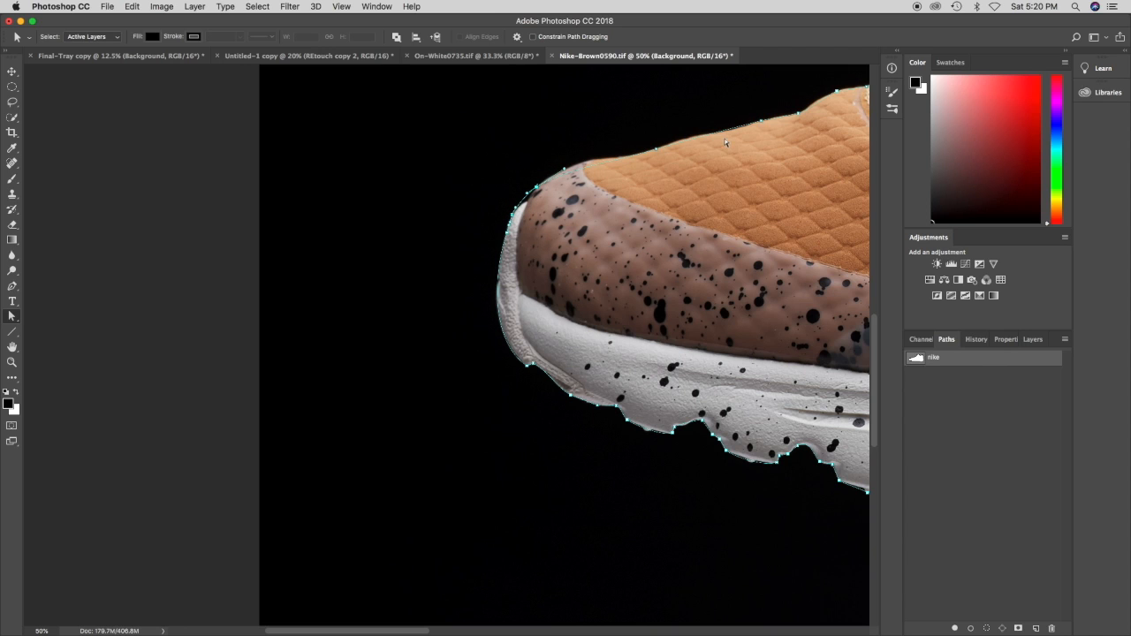
pyautogui.click(760, 120)
# - Make a new anti-aliased selection from the nike path with a feather radius of 0.5 pixels
pyautogui.click(1065, 340)
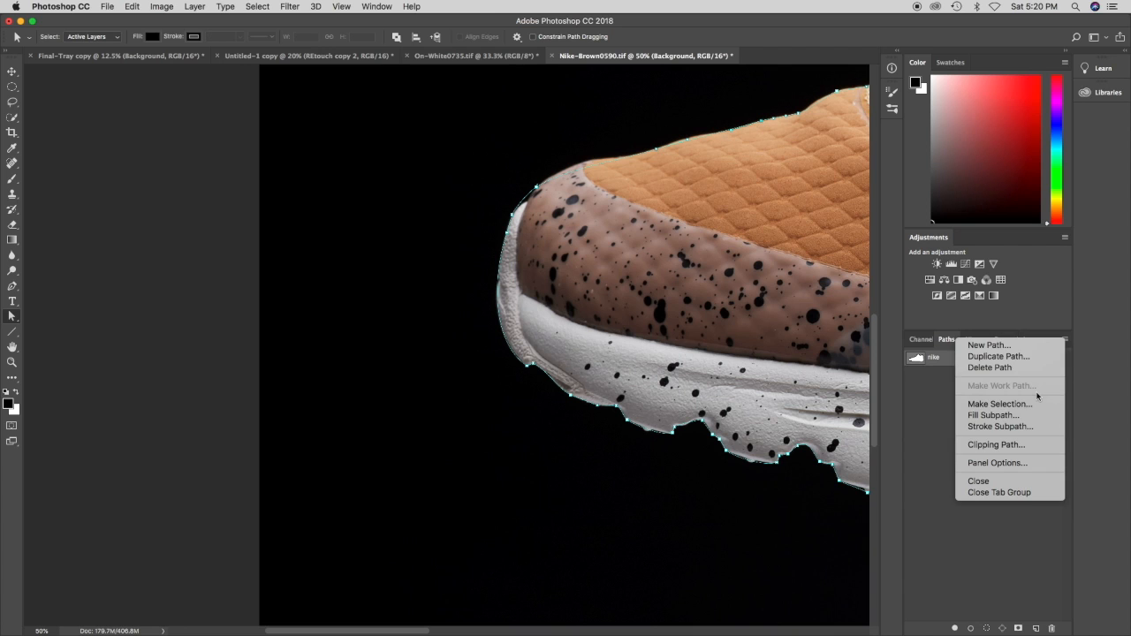
pyautogui.click(1030, 406)
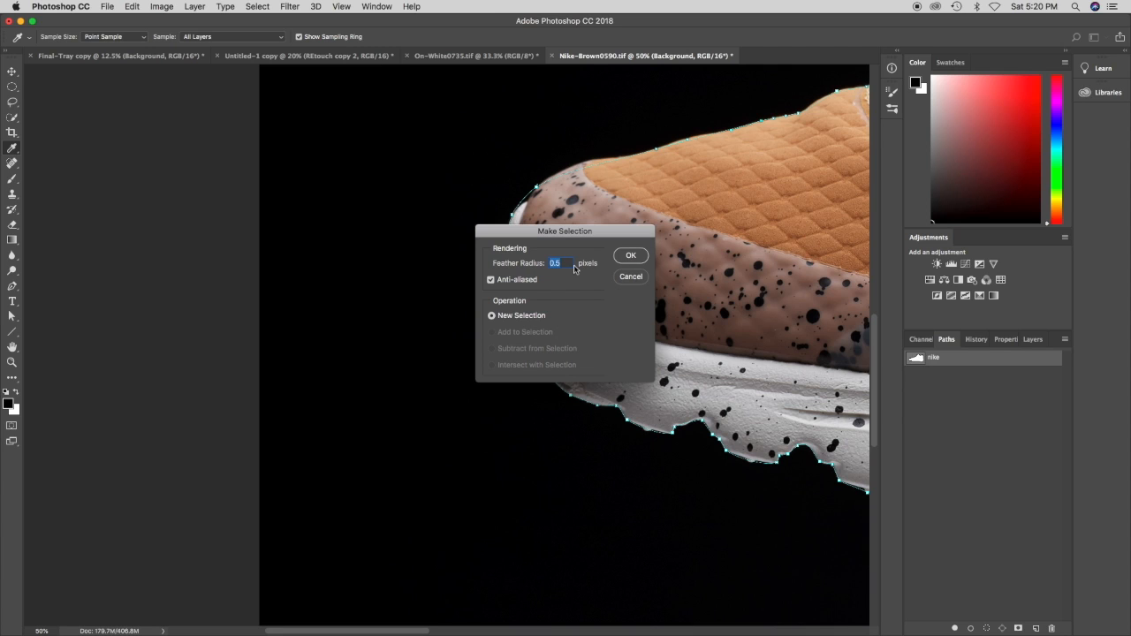
pyautogui.click(632, 257)
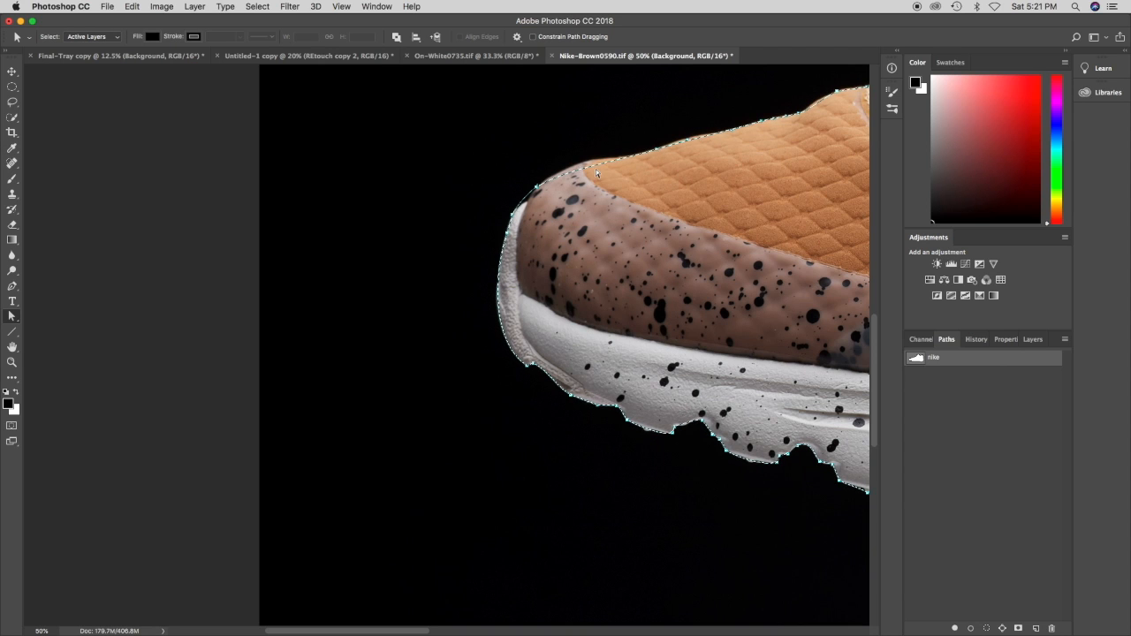
# - Make a selection of the shoe from the nike path again and deselect the path to leave only the selection
pyautogui.moveTo(703, 207); pyautogui.dragTo(293, 364)
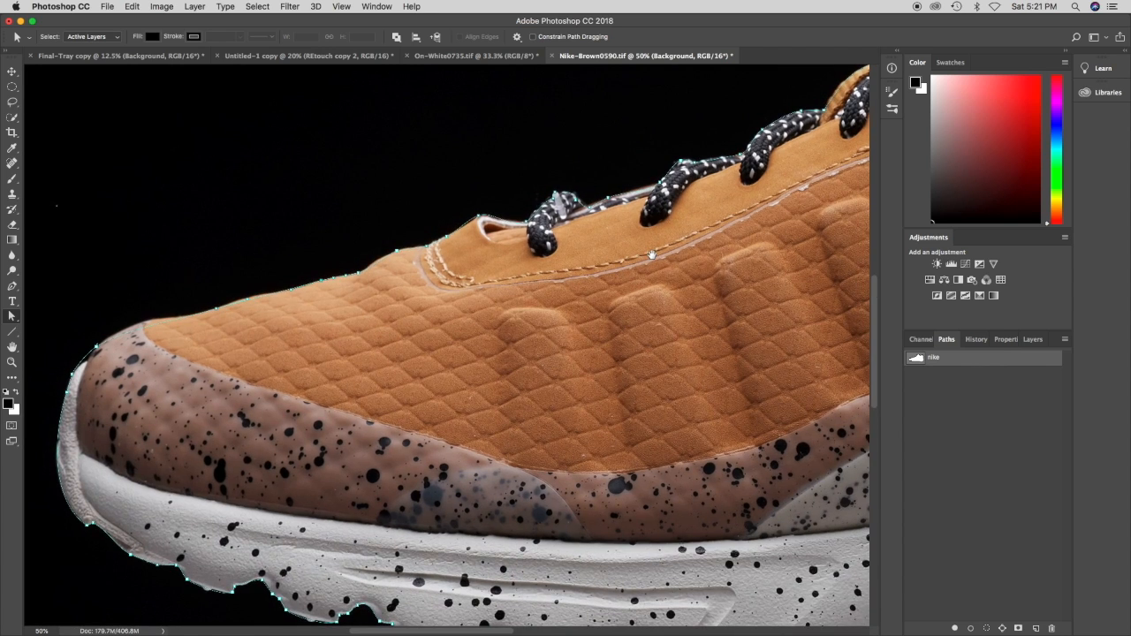
pyautogui.moveTo(652, 255); pyautogui.dragTo(616, 260)
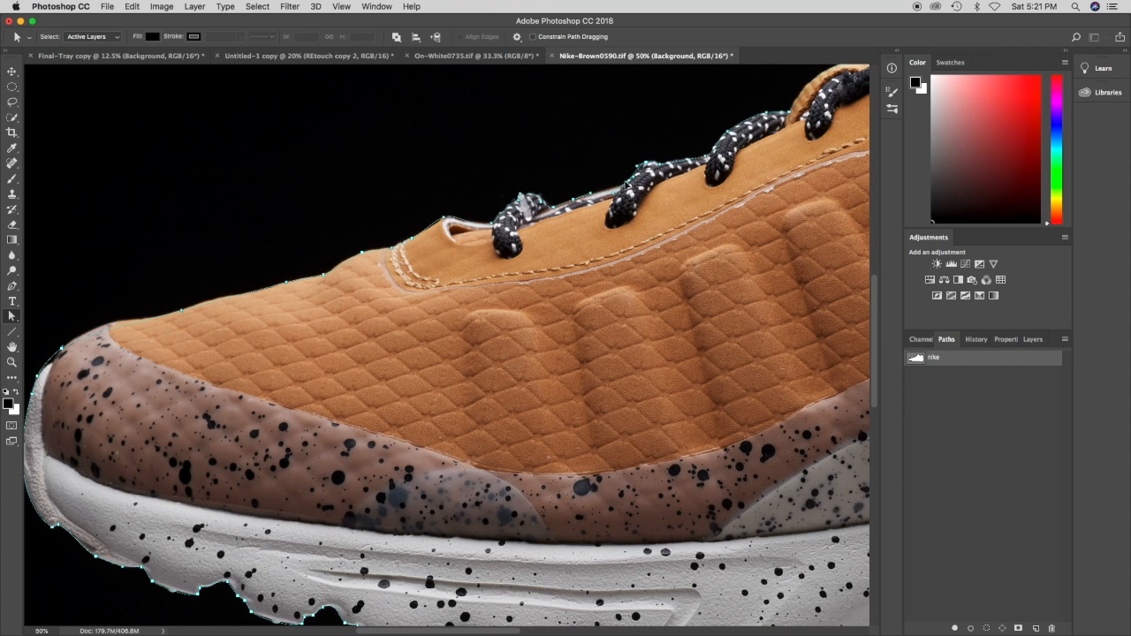
pyautogui.moveTo(119, 323); pyautogui.dragTo(135, 321)
pyautogui.click(1064, 342)
pyautogui.click(1006, 403)
pyautogui.press('Return')
pyautogui.click(1025, 412)
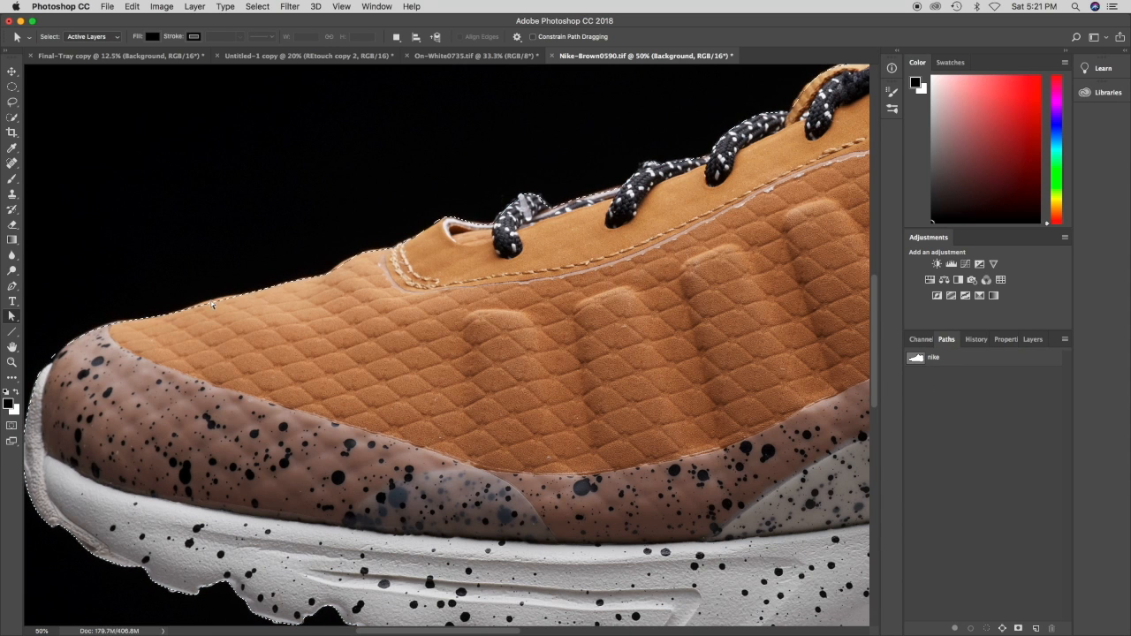
# - Check the selection outline along the laces and tongue, showing the nike path over it and hiding it again
pyautogui.moveTo(770, 245); pyautogui.dragTo(539, 344)
pyautogui.moveTo(676, 286); pyautogui.dragTo(496, 542)
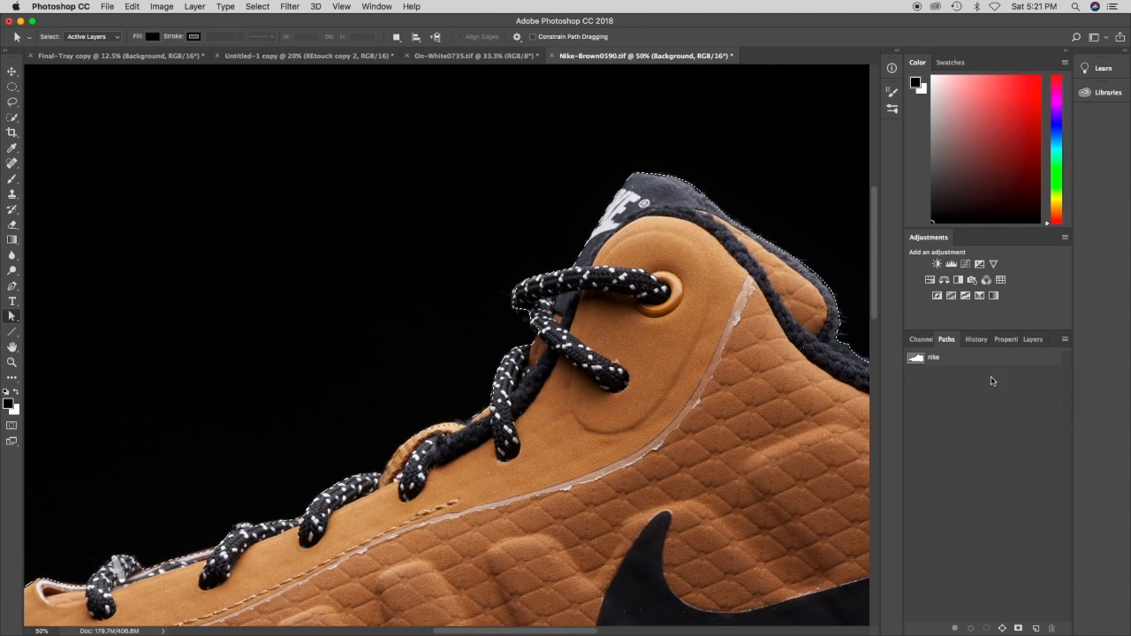
pyautogui.click(972, 358)
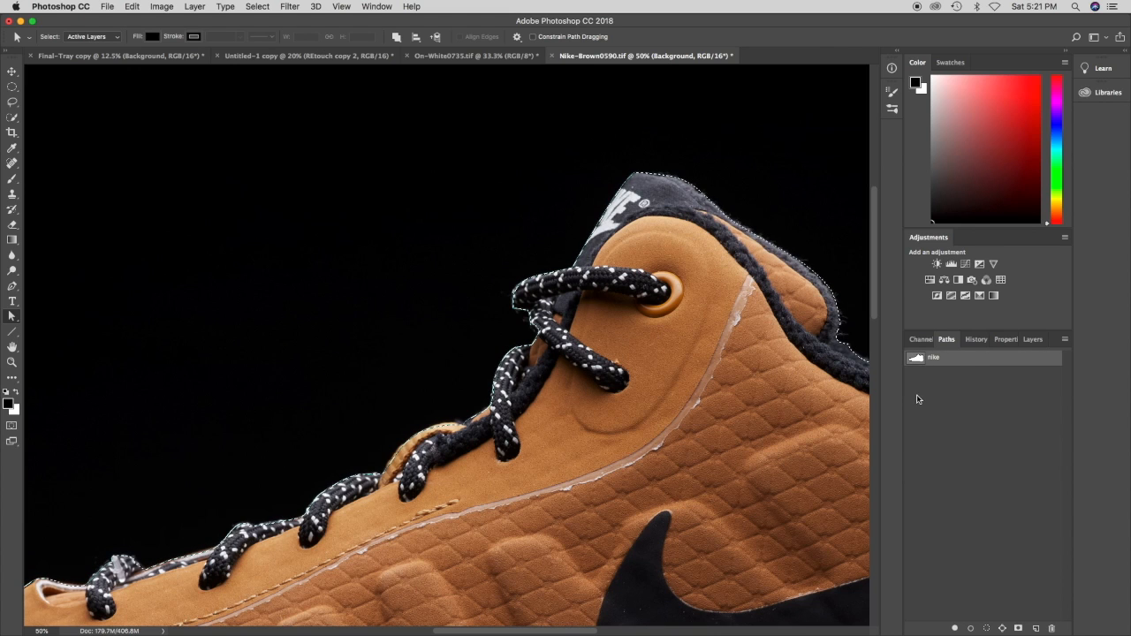
pyautogui.click(530, 317)
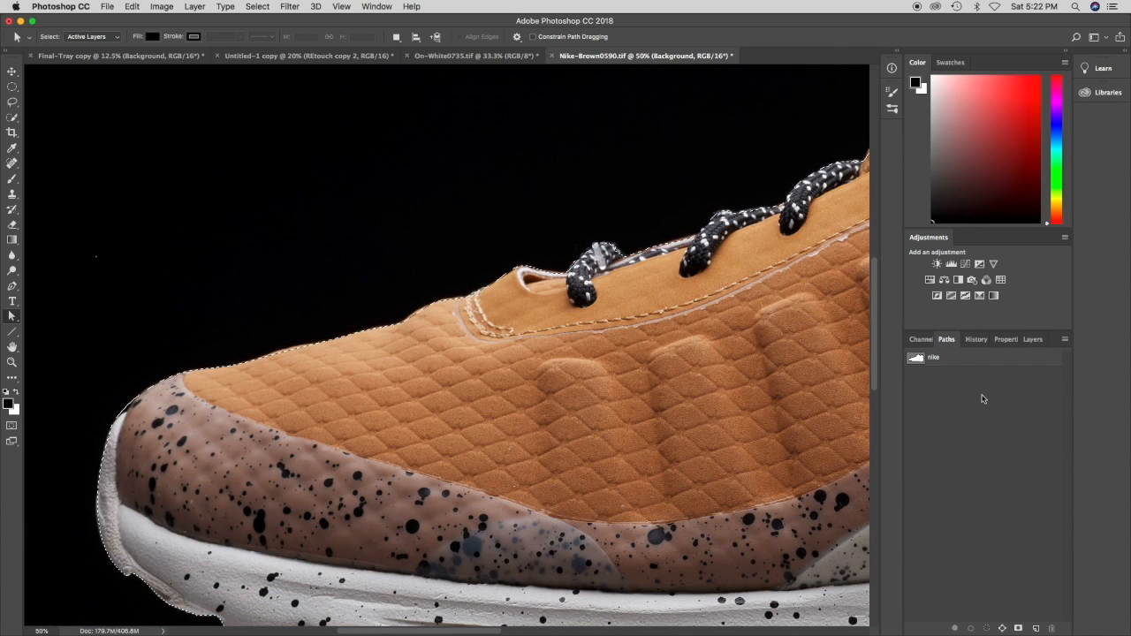
# - Output the selected shoe to a masked layer through Select and Mask, and show the dark red Color Fill 1 layer beneath it
pyautogui.click(257, 6)
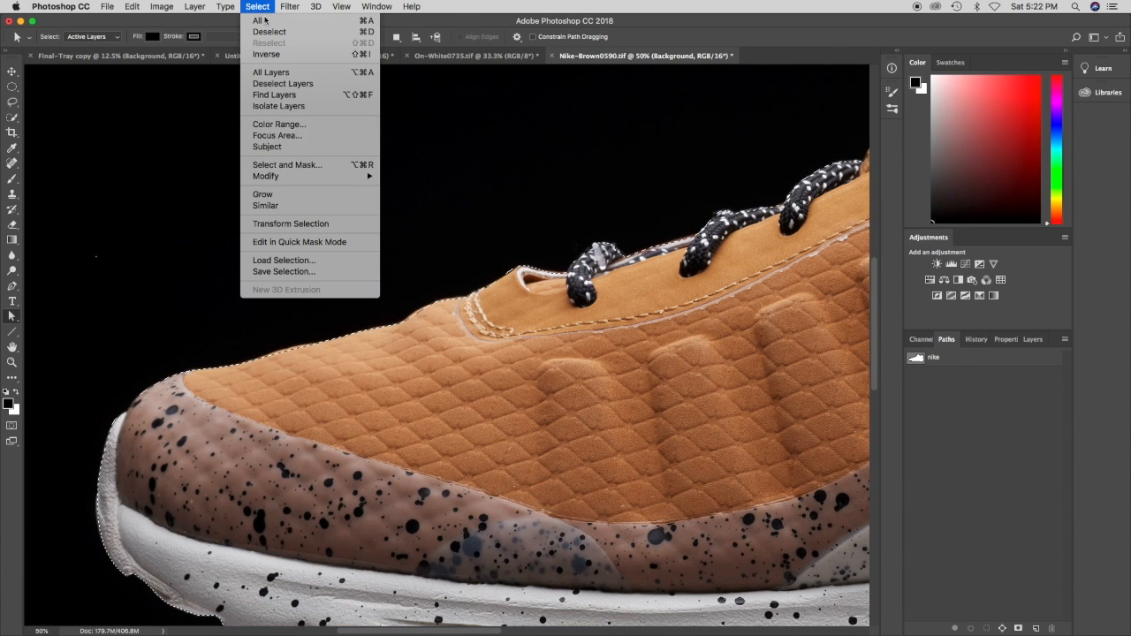
pyautogui.click(280, 165)
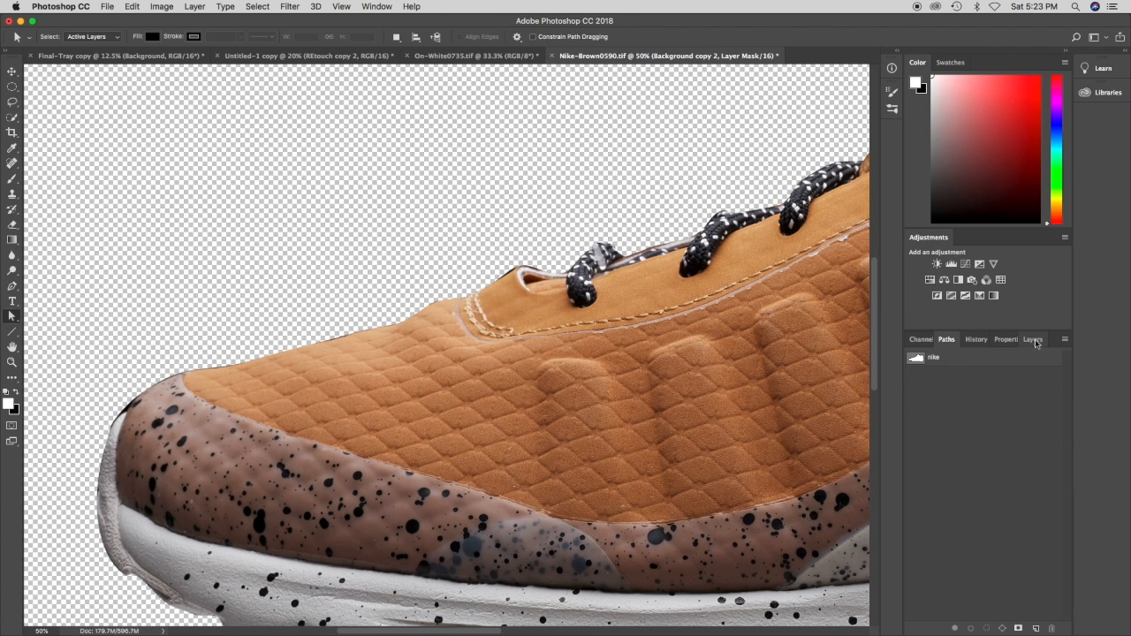
pyautogui.moveTo(935, 432); pyautogui.dragTo(932, 470)
pyautogui.click(914, 448)
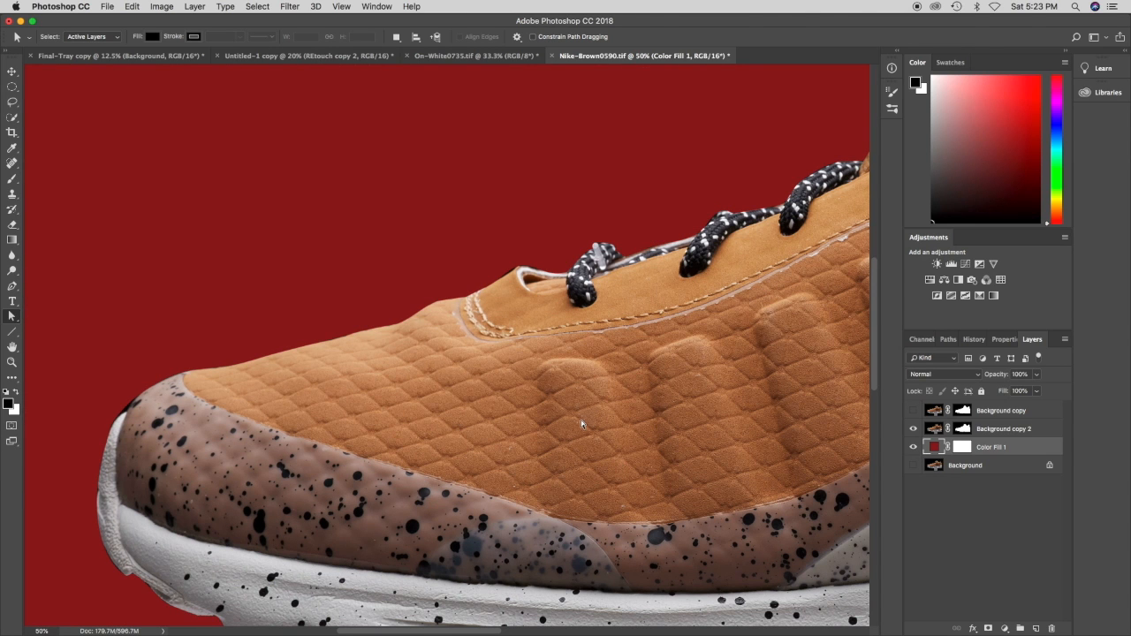
# - Inspect the cutout's edges against the red fill along the sole, heel, collar and tongue
pyautogui.moveTo(579, 418); pyautogui.dragTo(379, 165)
pyautogui.moveTo(570, 332); pyautogui.dragTo(425, 312)
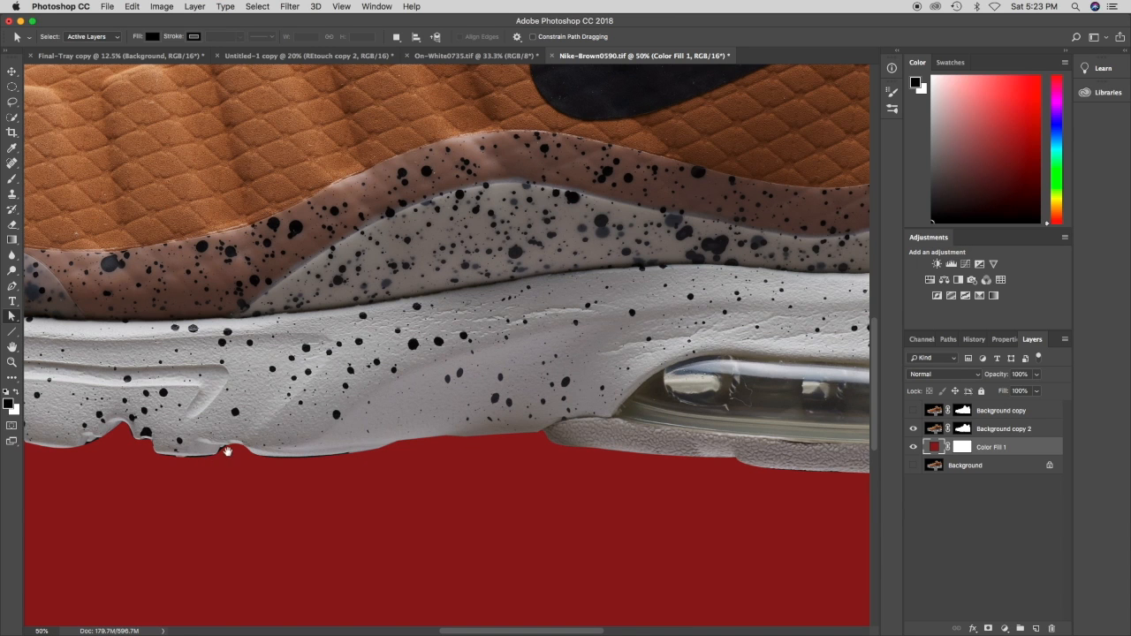
pyautogui.moveTo(503, 445); pyautogui.dragTo(378, 369)
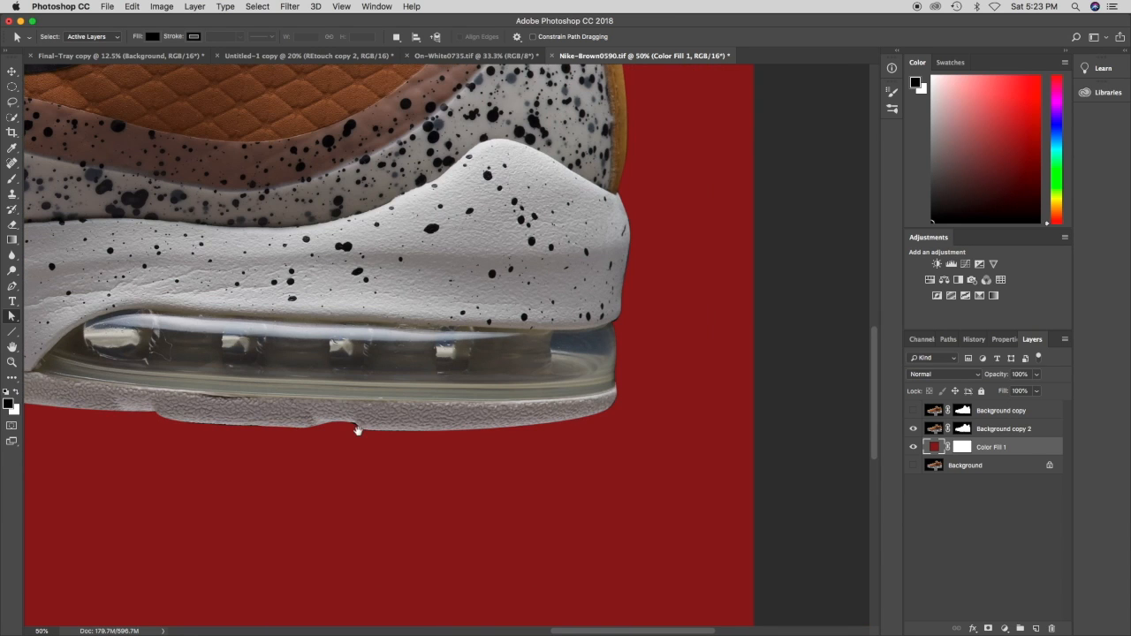
pyautogui.moveTo(478, 279); pyautogui.dragTo(465, 477)
pyautogui.moveTo(489, 196); pyautogui.dragTo(521, 432)
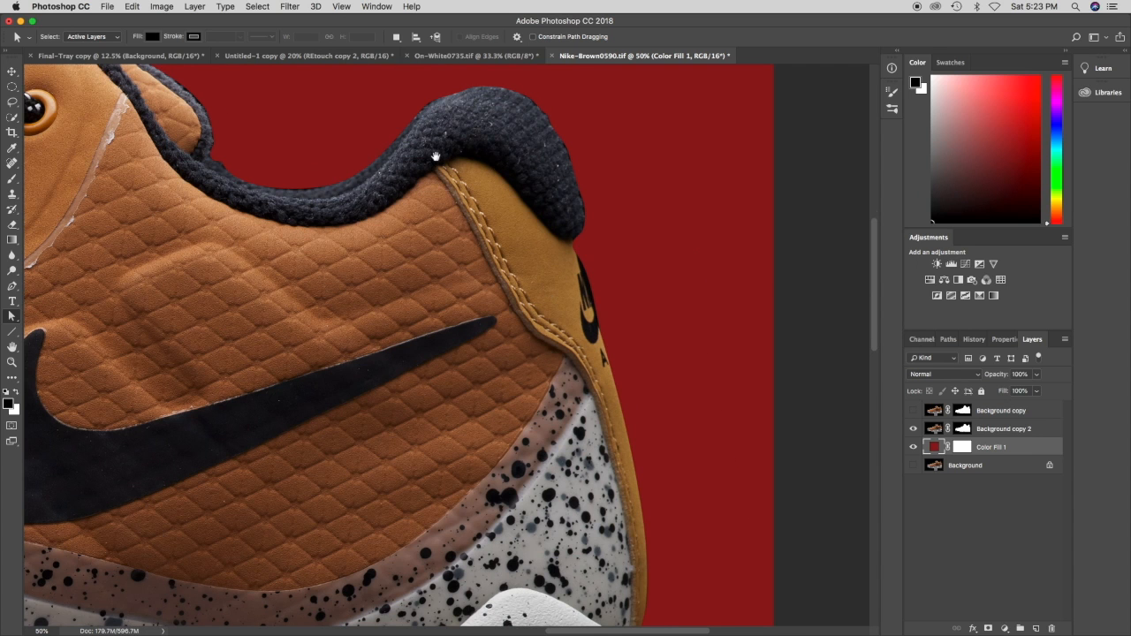
pyautogui.moveTo(434, 159); pyautogui.dragTo(618, 260)
pyautogui.moveTo(394, 286); pyautogui.dragTo(473, 318)
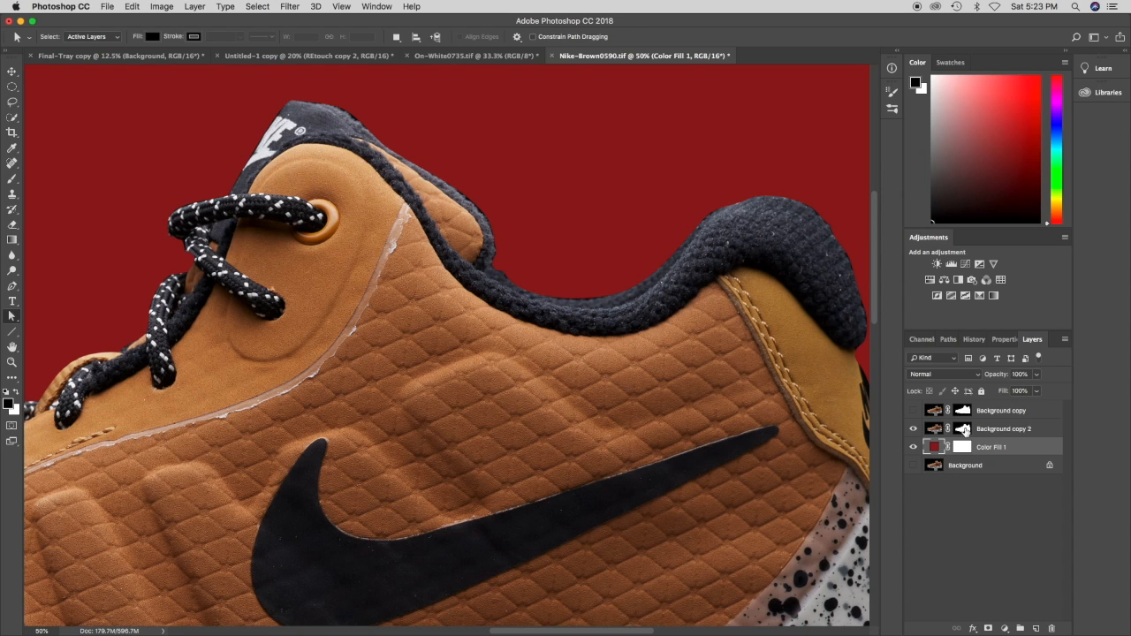
# - Target the layer mask of Background copy 2 and ready the Brush tool with black as the foreground colour
pyautogui.click(963, 429)
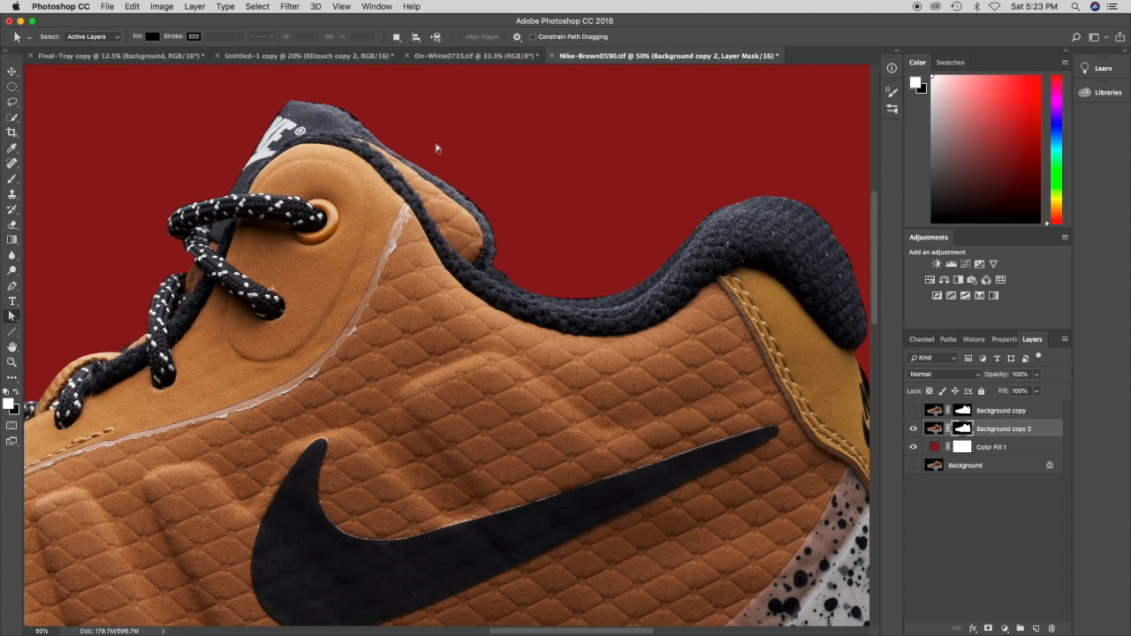
pyautogui.press('b')
pyautogui.press('x')
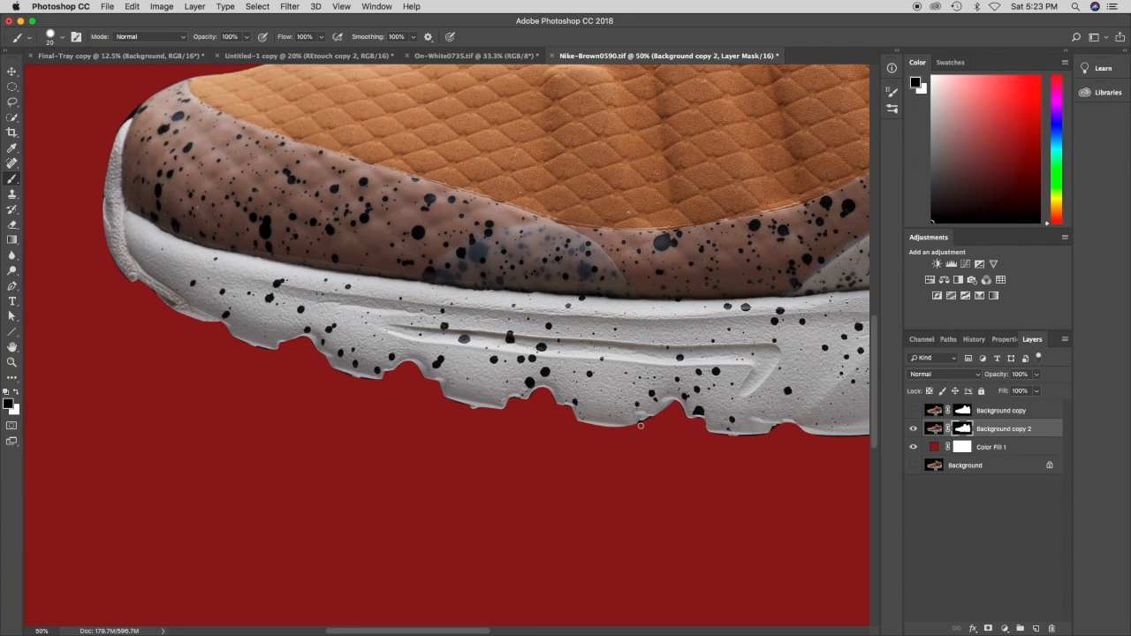
# - Change the Color Fill 1 layer's colour to a bright blue and show the layer behind the shoe
pyautogui.click(915, 452)
pyautogui.click(934, 448)
pyautogui.doubleClick(934, 448)
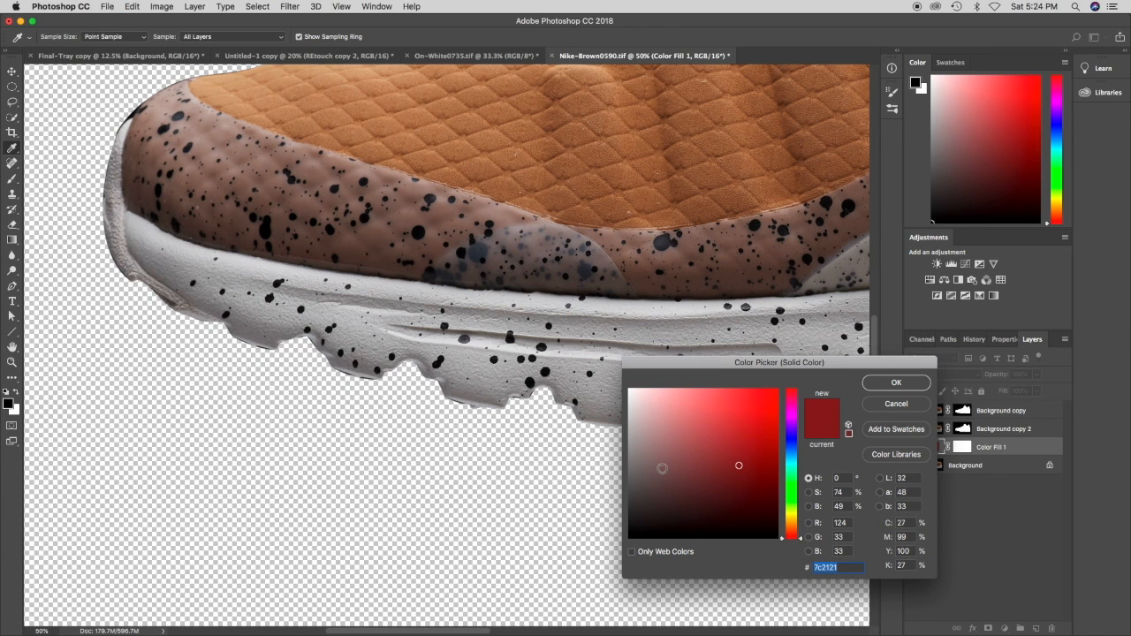
pyautogui.click(793, 439)
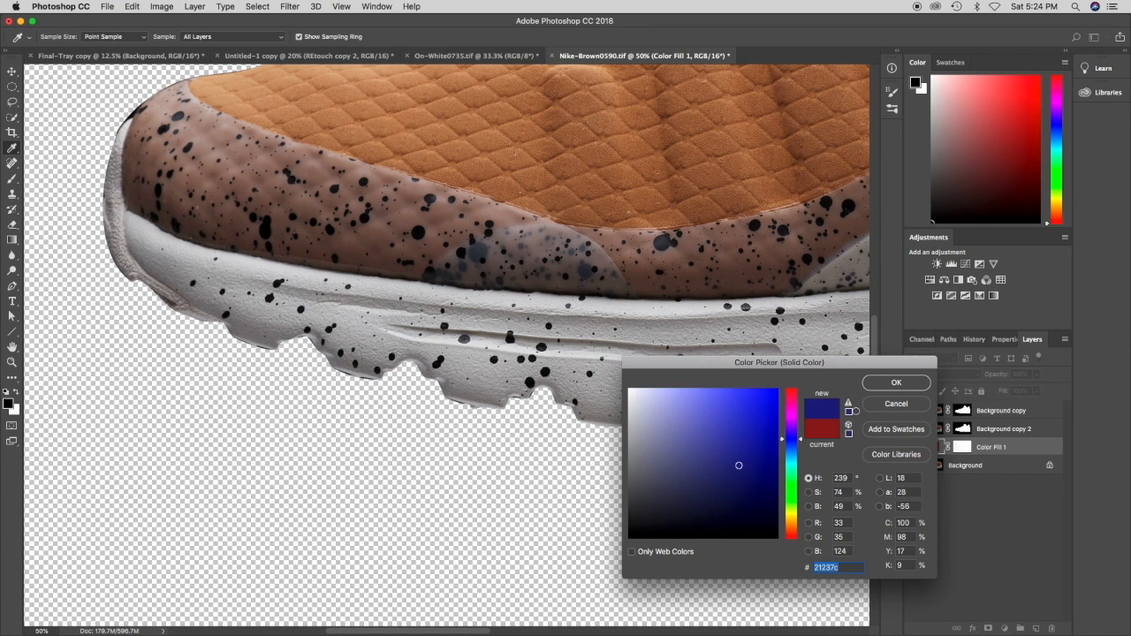
pyautogui.click(897, 384)
pyautogui.click(913, 448)
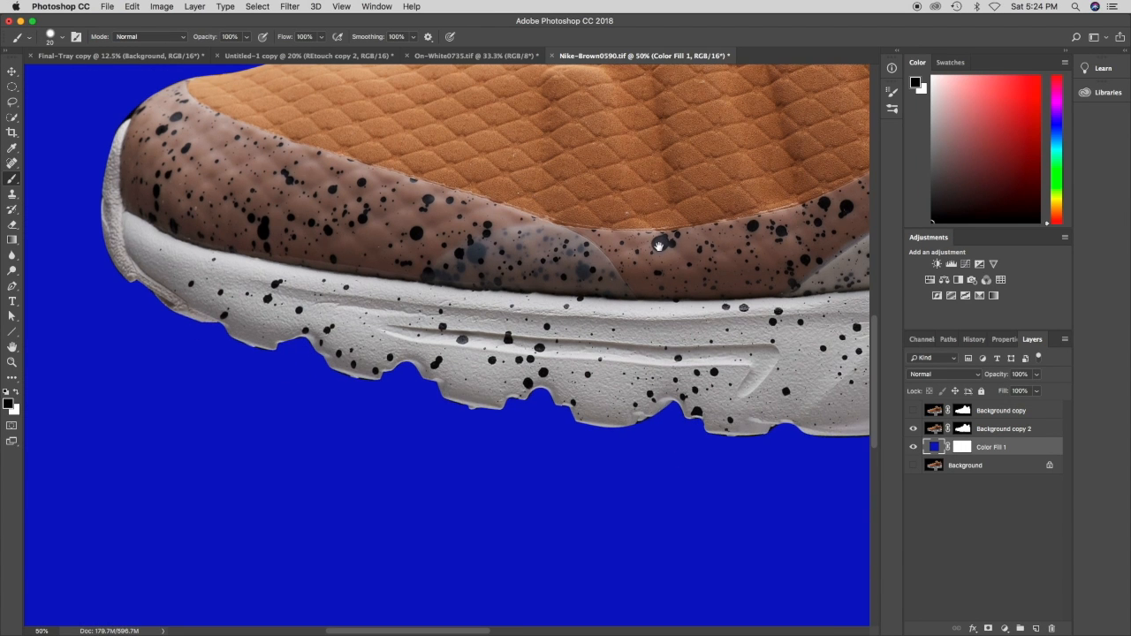
# - Inspect the shoe's cutout edges against the blue fill around the laces, collar and heel
pyautogui.moveTo(657, 245); pyautogui.dragTo(476, 413)
pyautogui.moveTo(638, 206); pyautogui.dragTo(472, 359)
pyautogui.moveTo(796, 199); pyautogui.dragTo(336, 265)
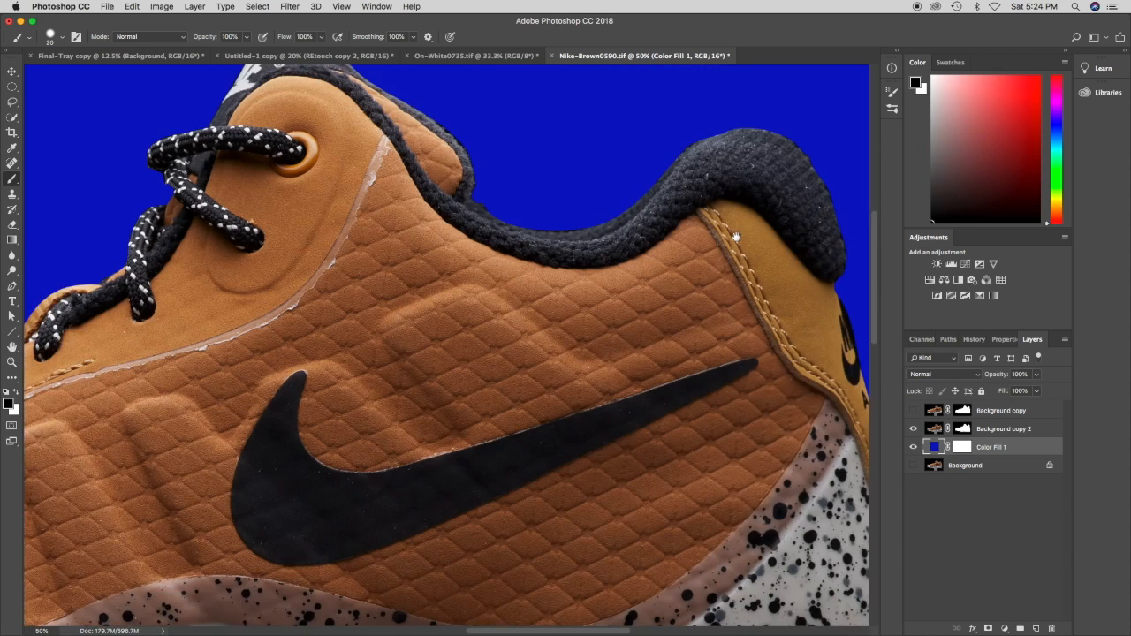
pyautogui.moveTo(733, 235); pyautogui.dragTo(710, 271)
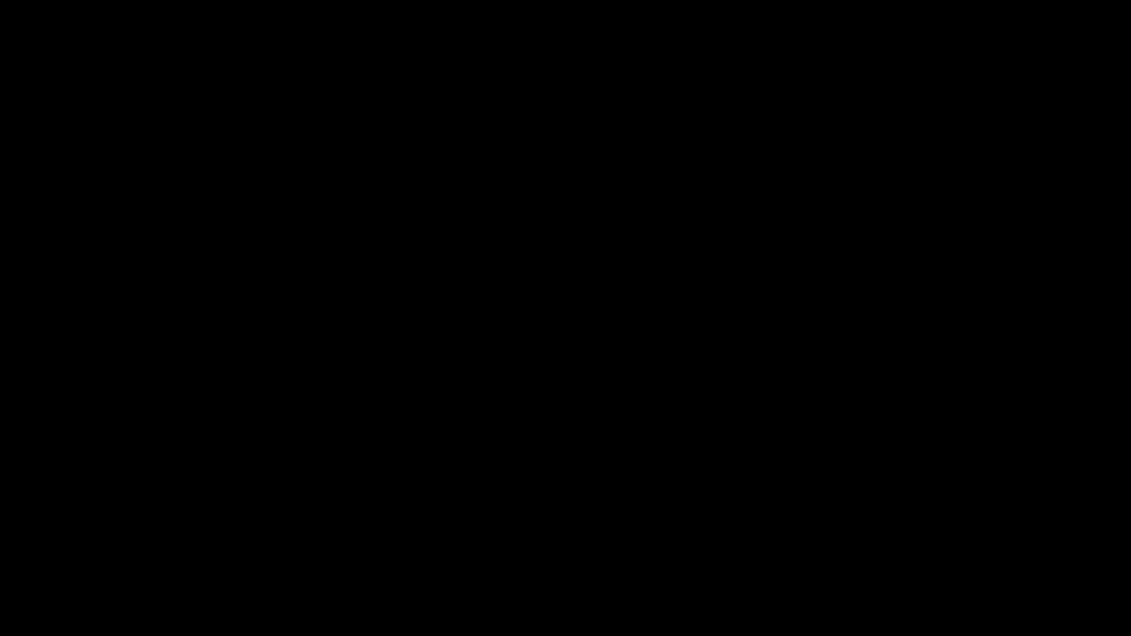